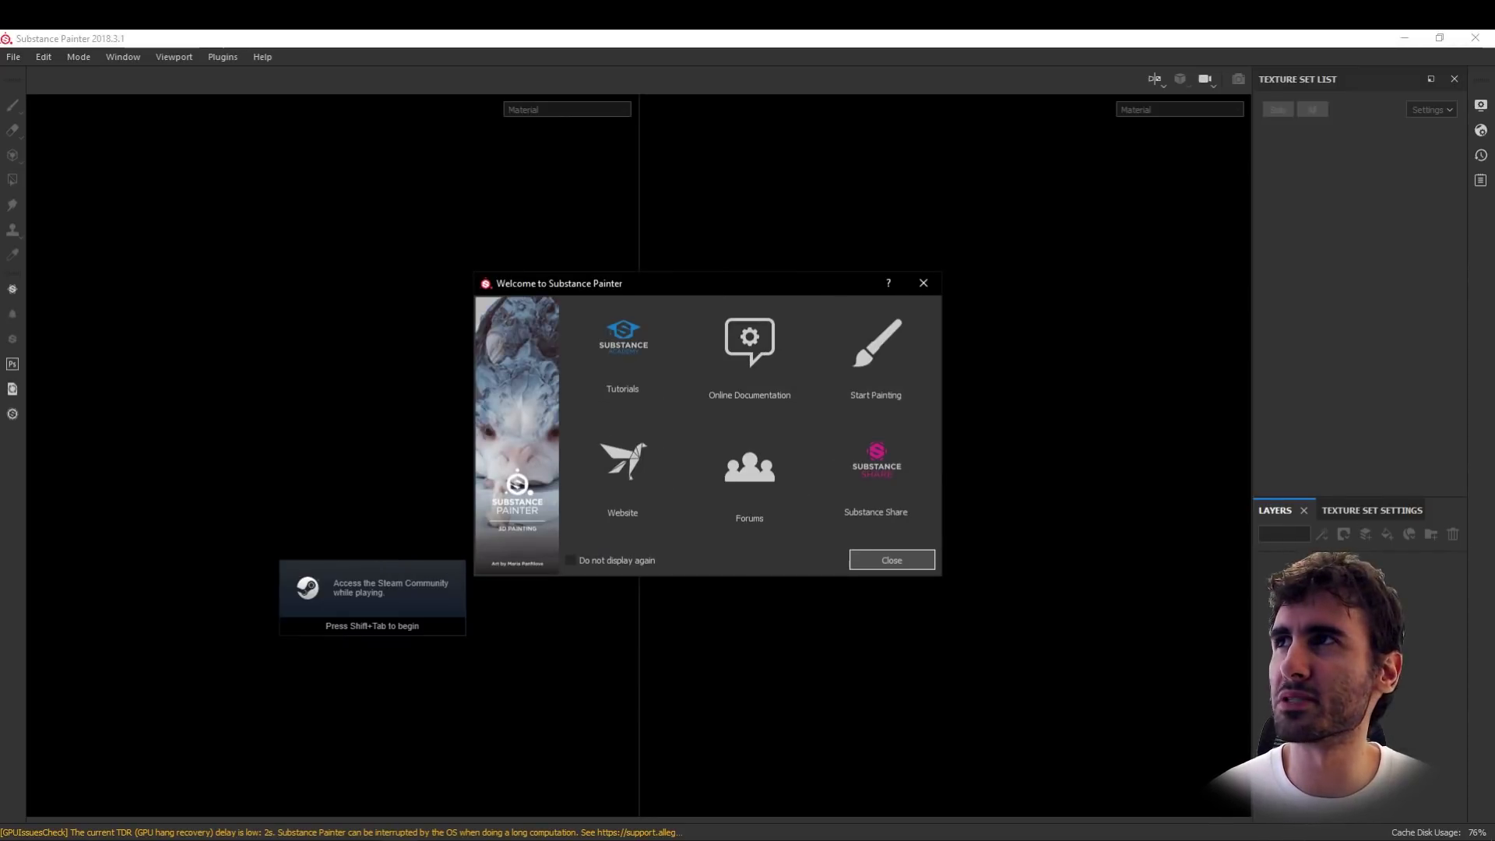
- Float the shelf over the viewports, list its Environments maps, and open Corsica Beach's context menu
key("alt+Tab")
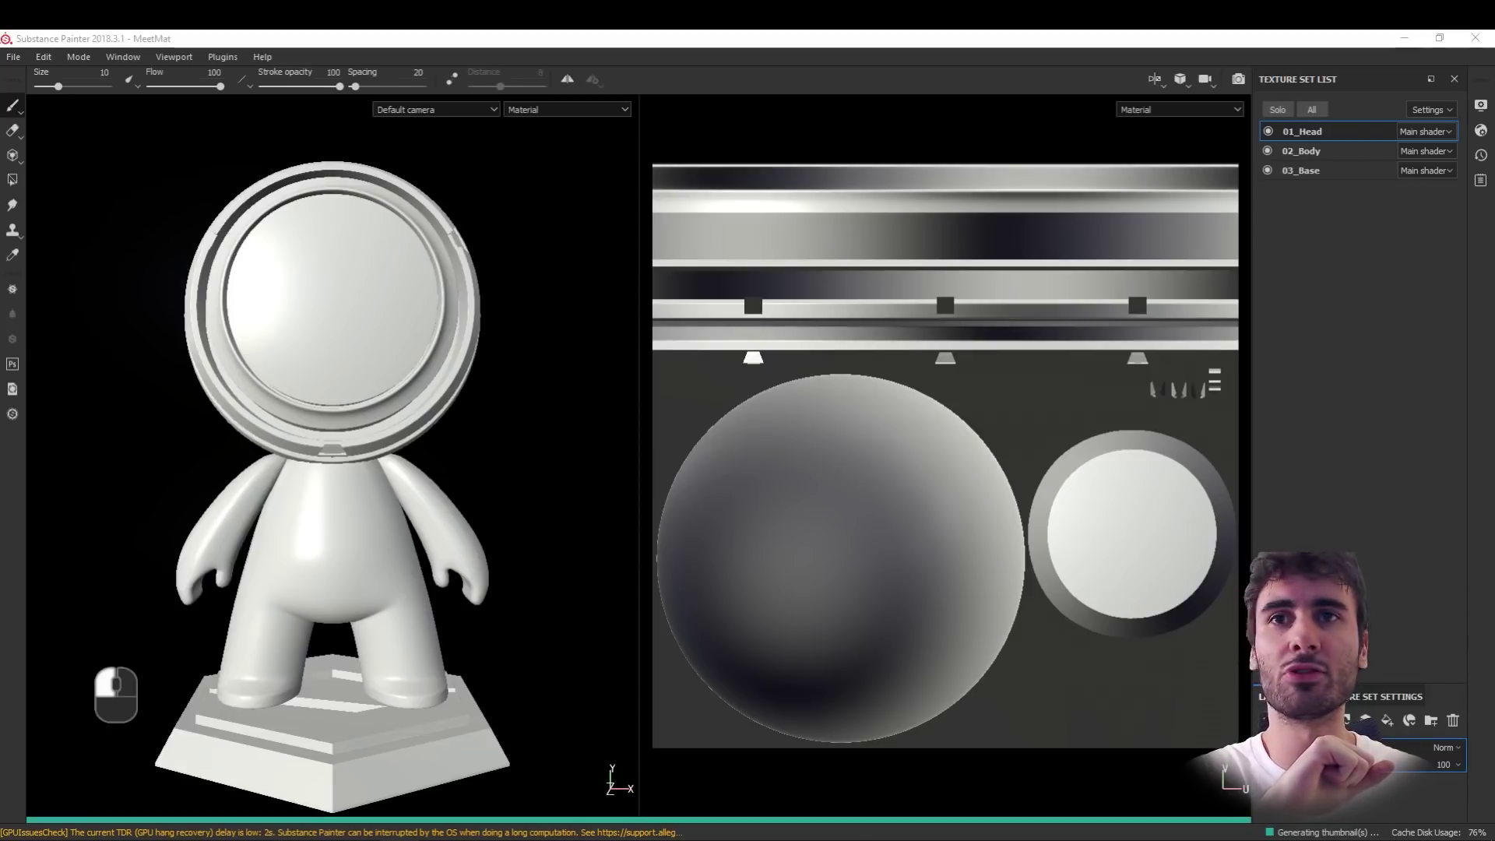
left_click(19, 163)
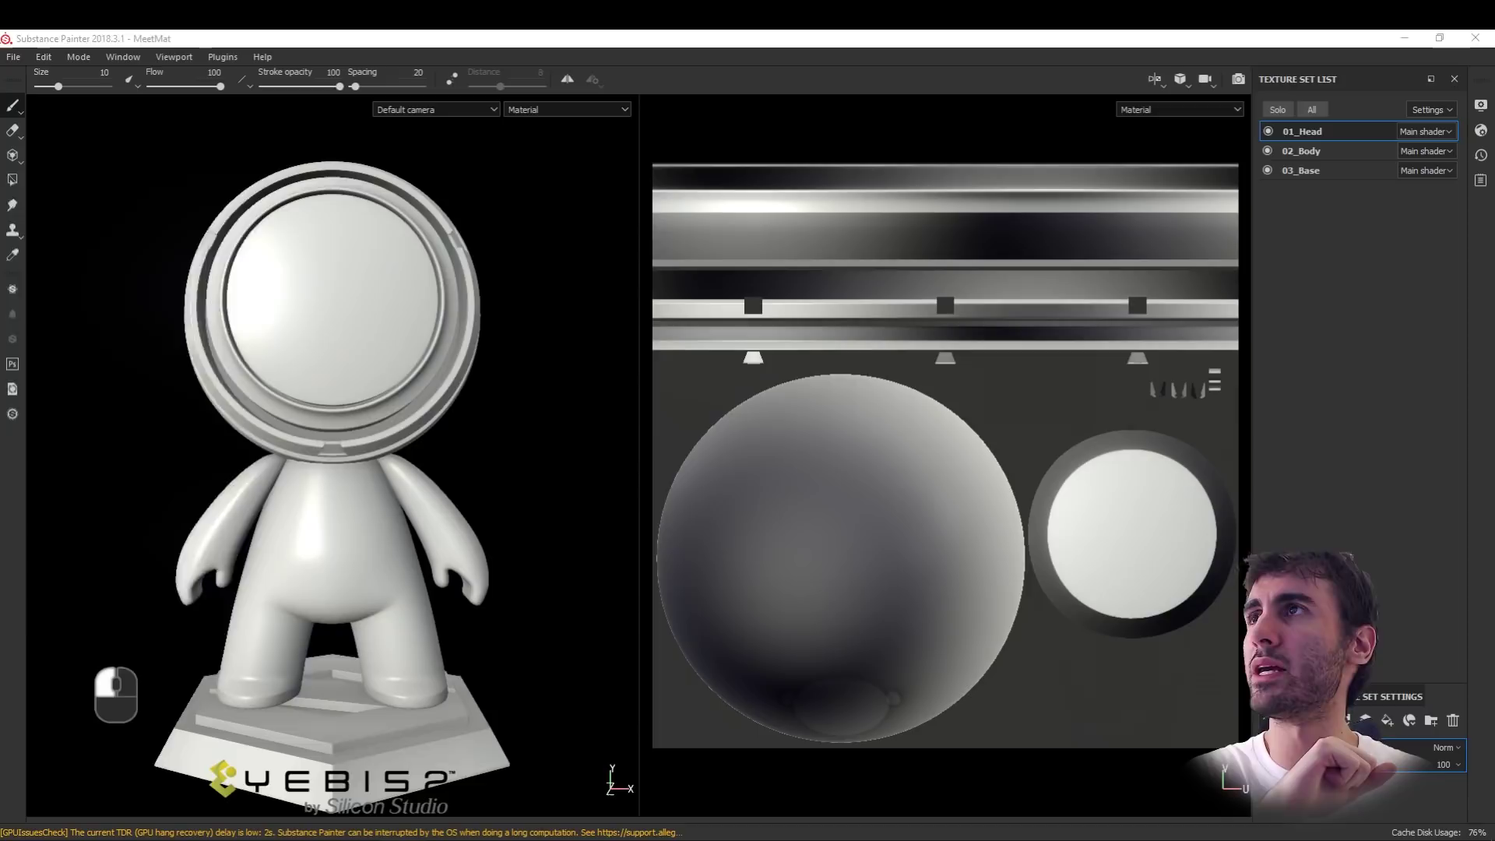
left_click_drag(956, 259, 972, 335)
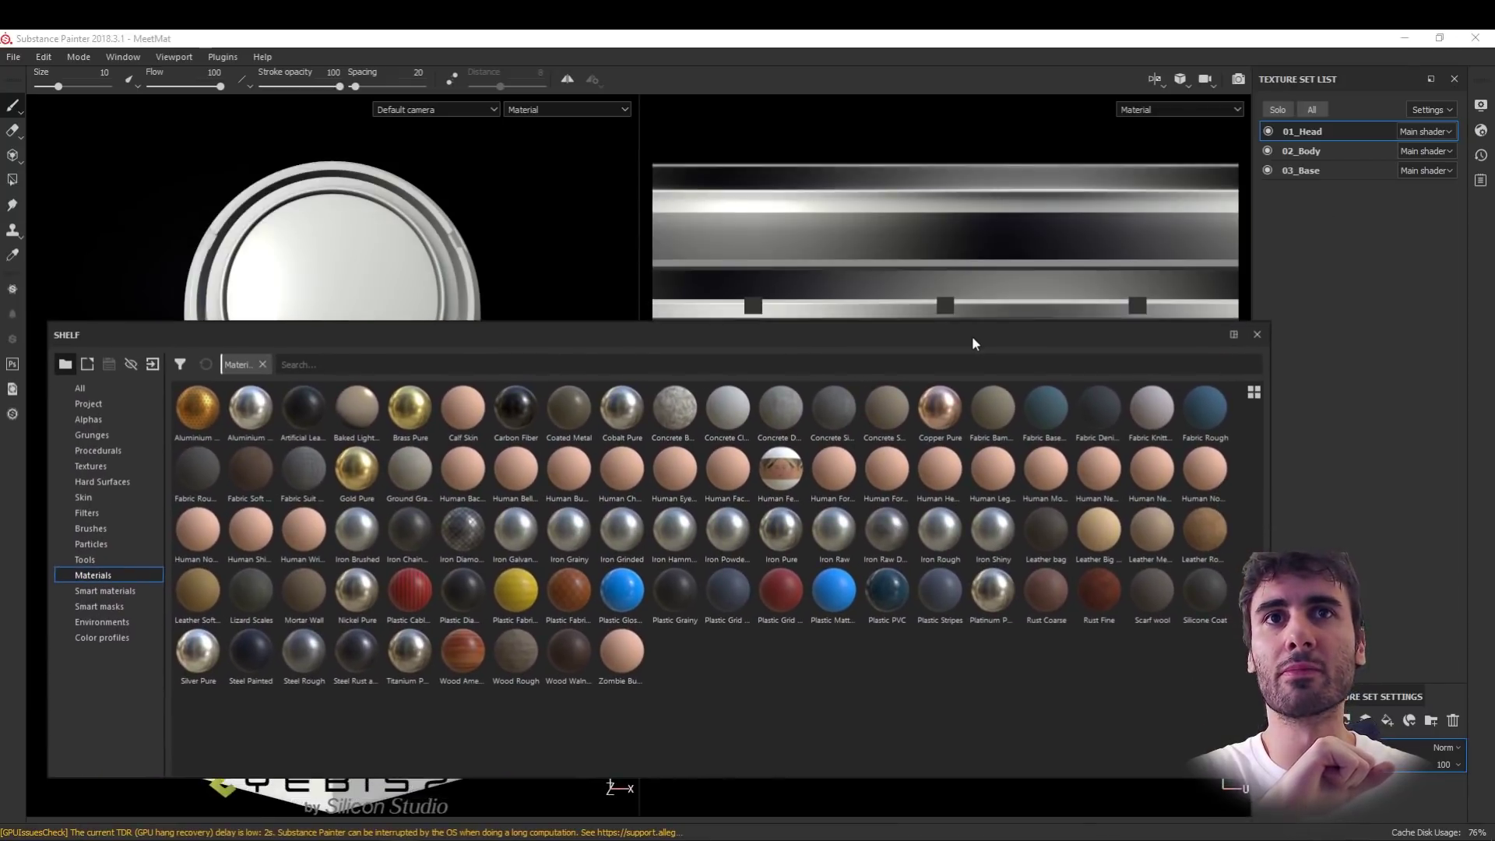
left_click(102, 622)
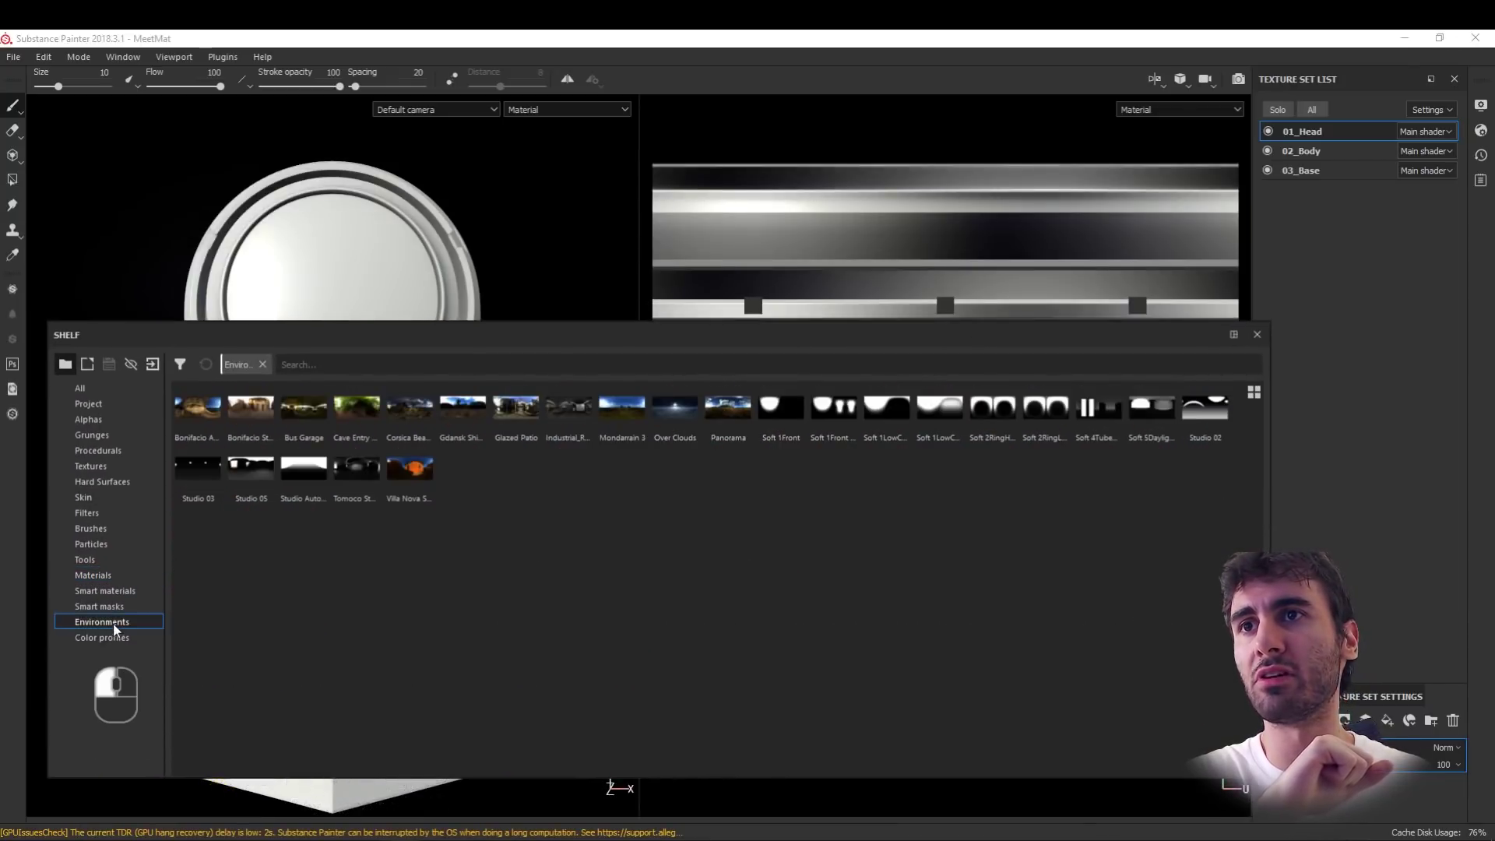
right_click(430, 417)
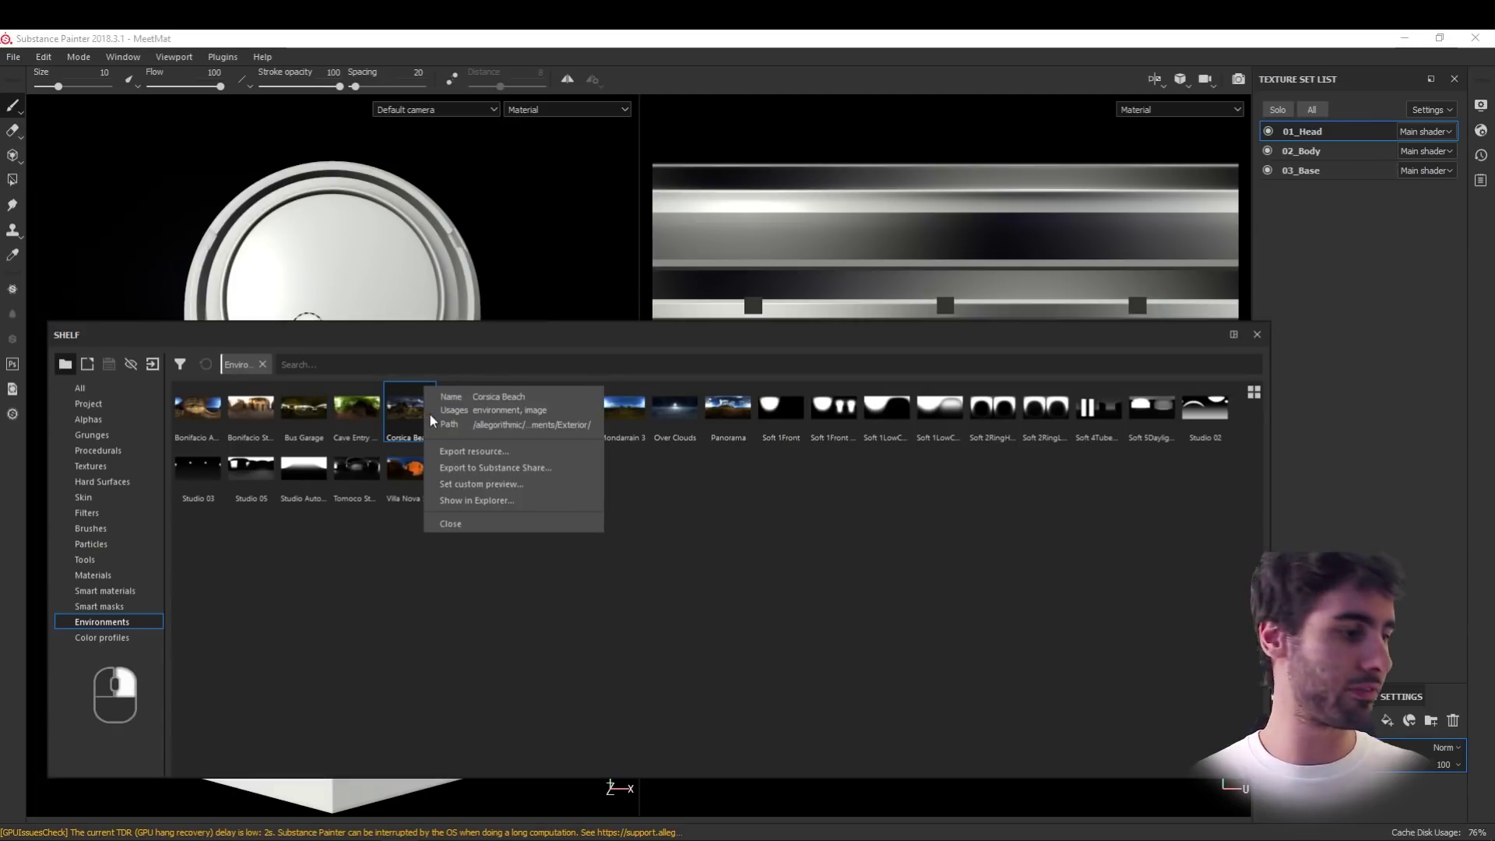
- Reveal the Exterior environments folder in File Explorer and copy its full folder path
left_click(503, 501)
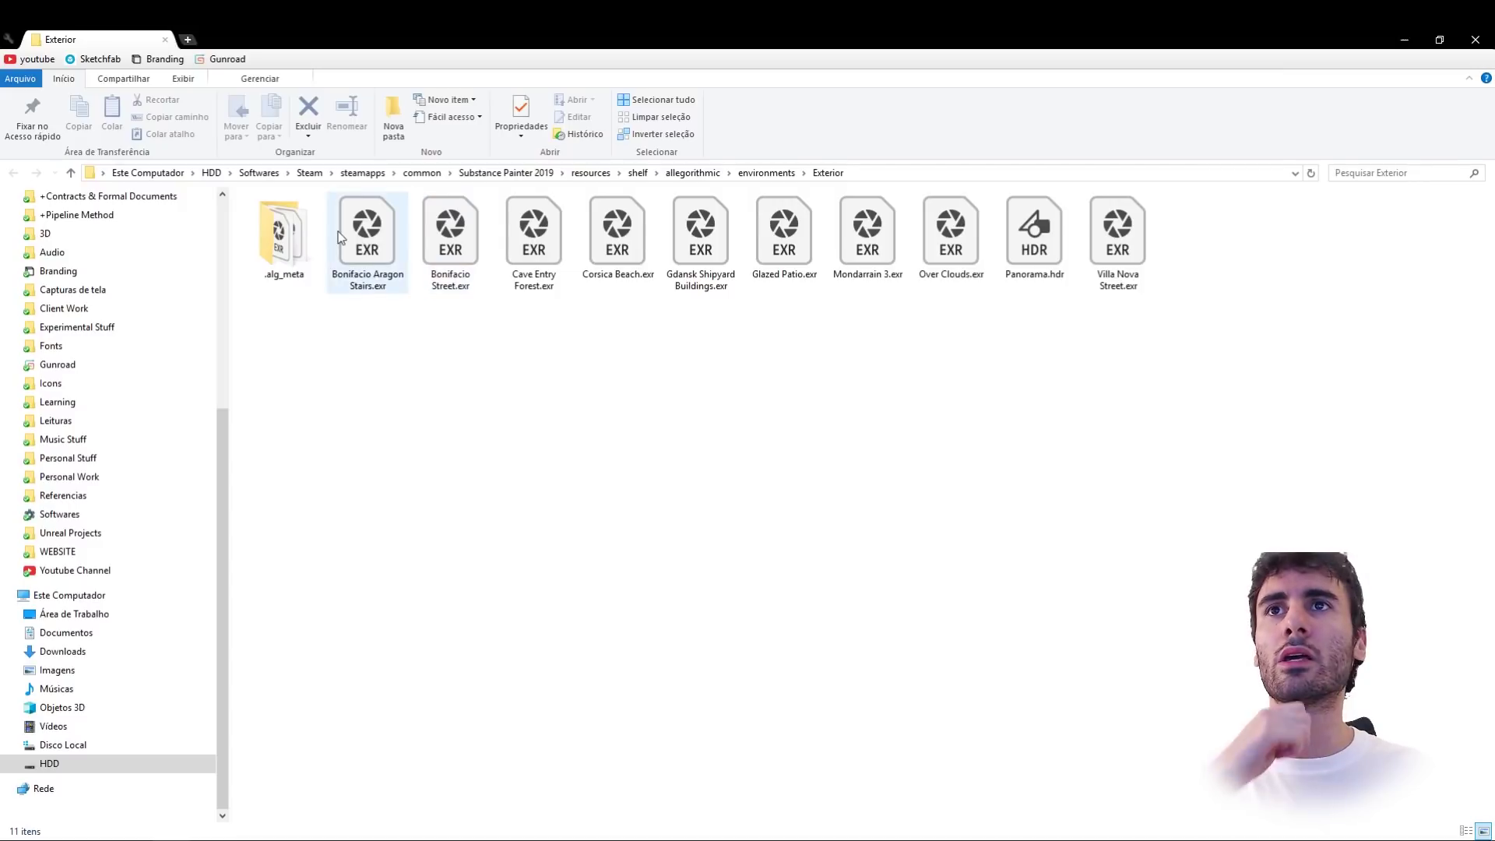
left_click(338, 231)
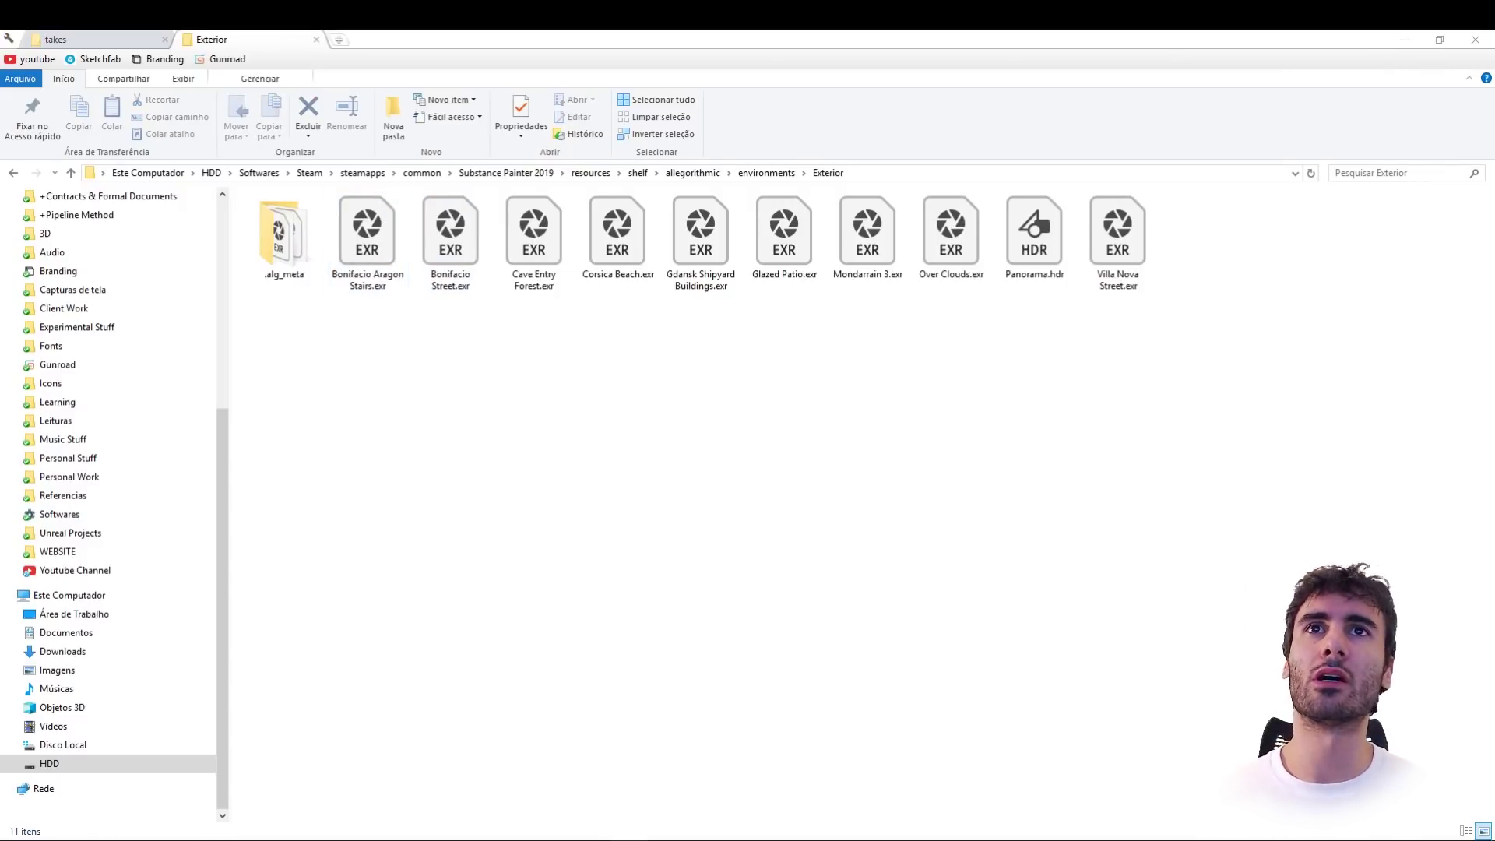
left_click(876, 175)
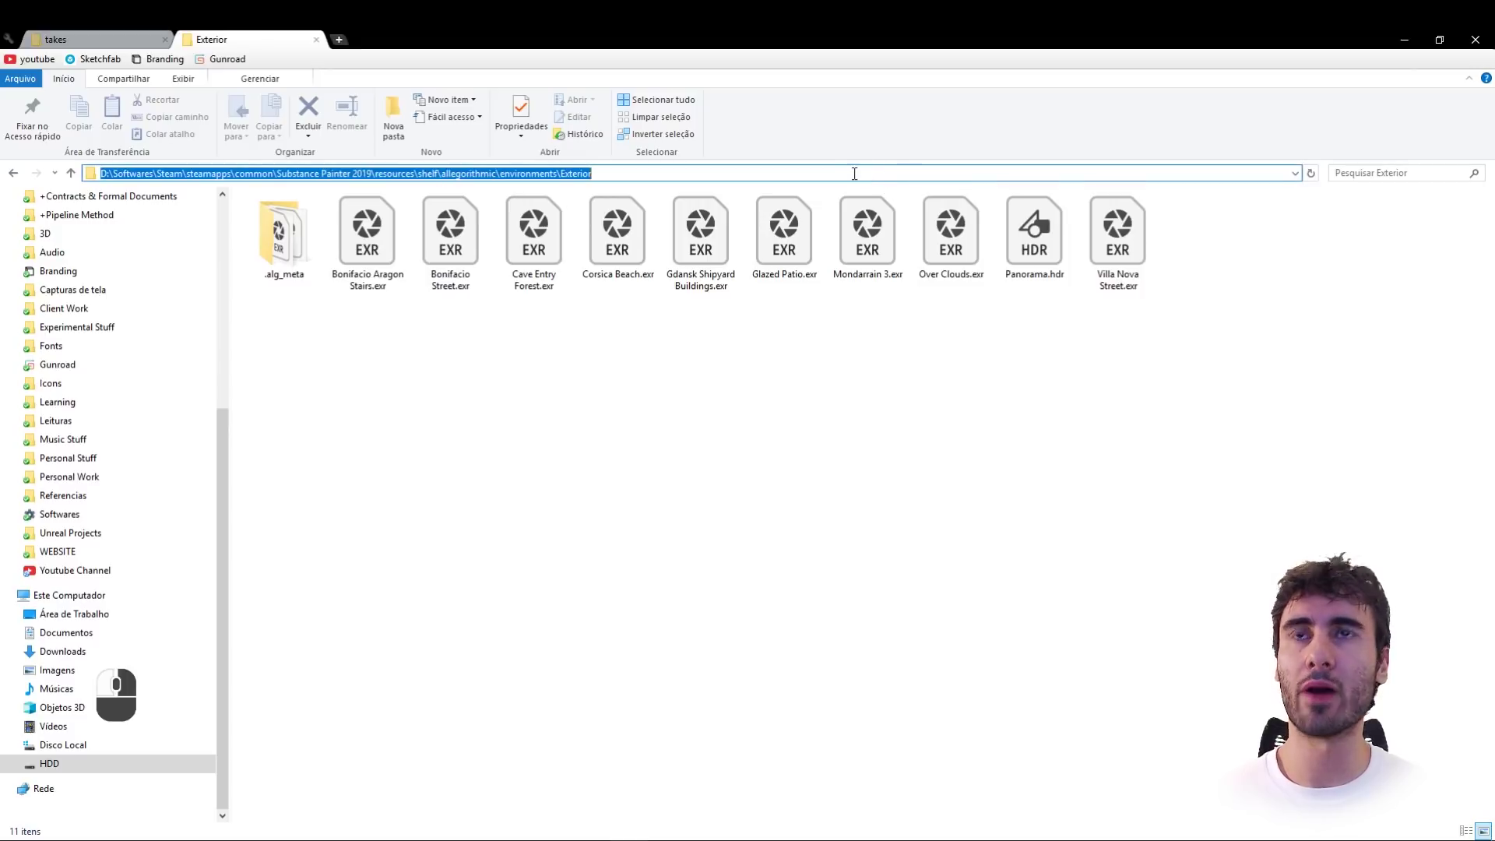
key("ctrl+c")
left_click(807, 352)
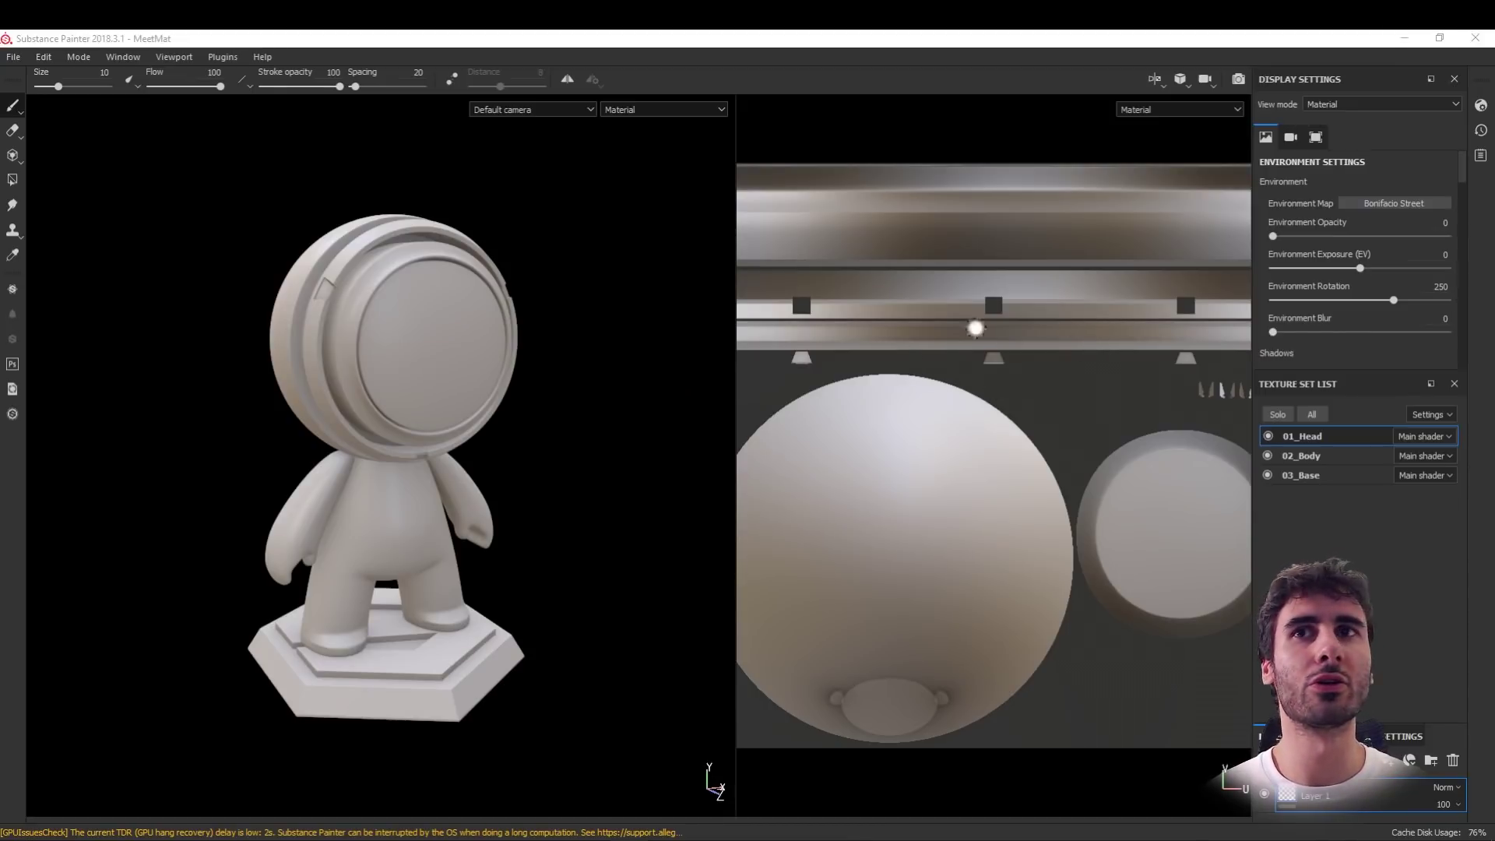
- Set the environment map to Bonifacio Street at opacity 100 and orbit to a low view
key("alt")
left_click_drag(547, 410, 1059, 282, "alt")
left_click(1393, 203)
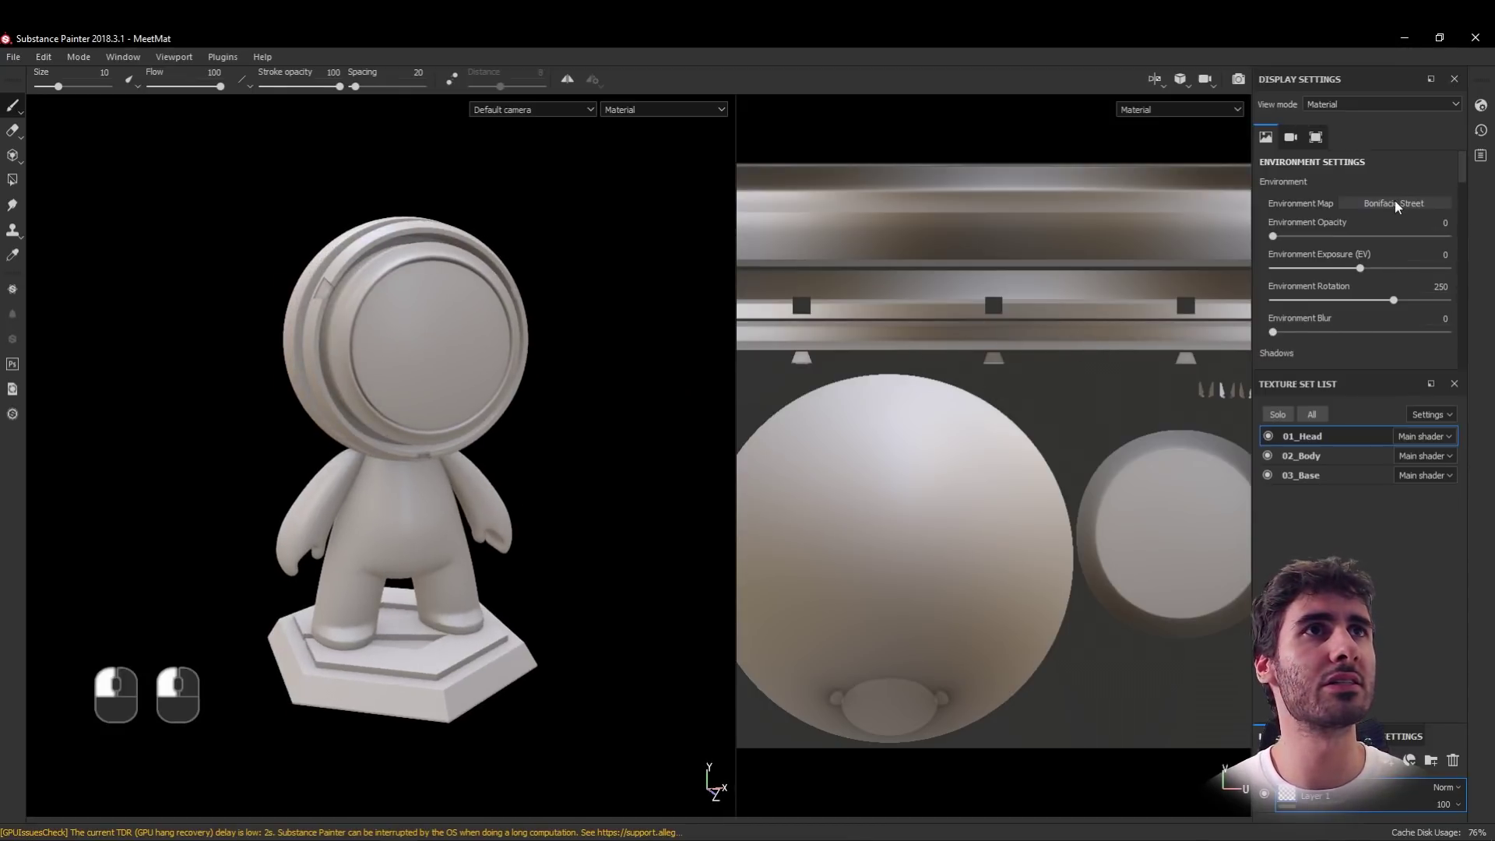
left_click(1330, 250)
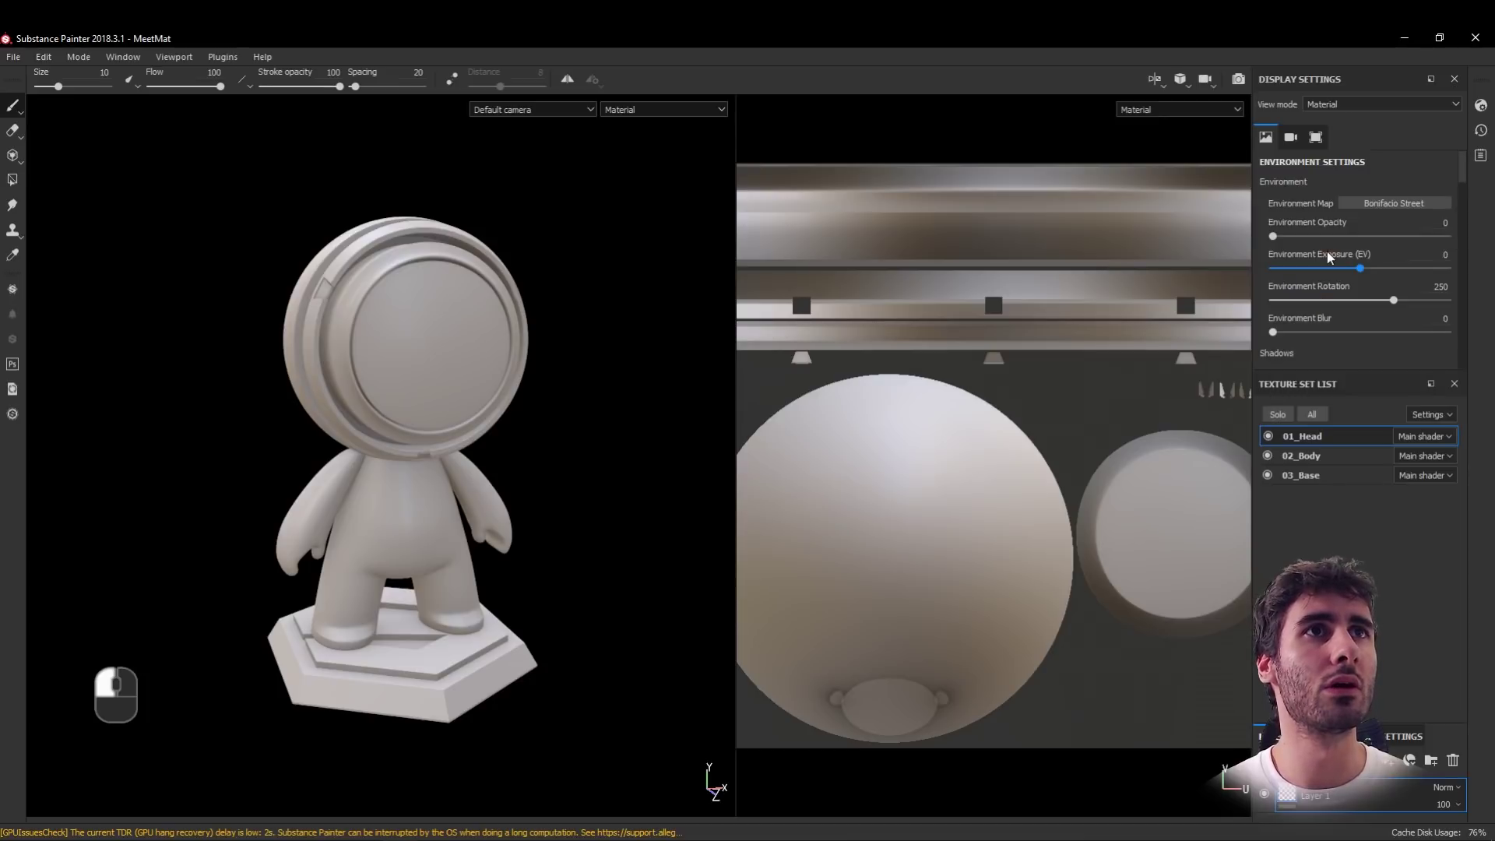
left_click_drag(1274, 236, 1451, 236)
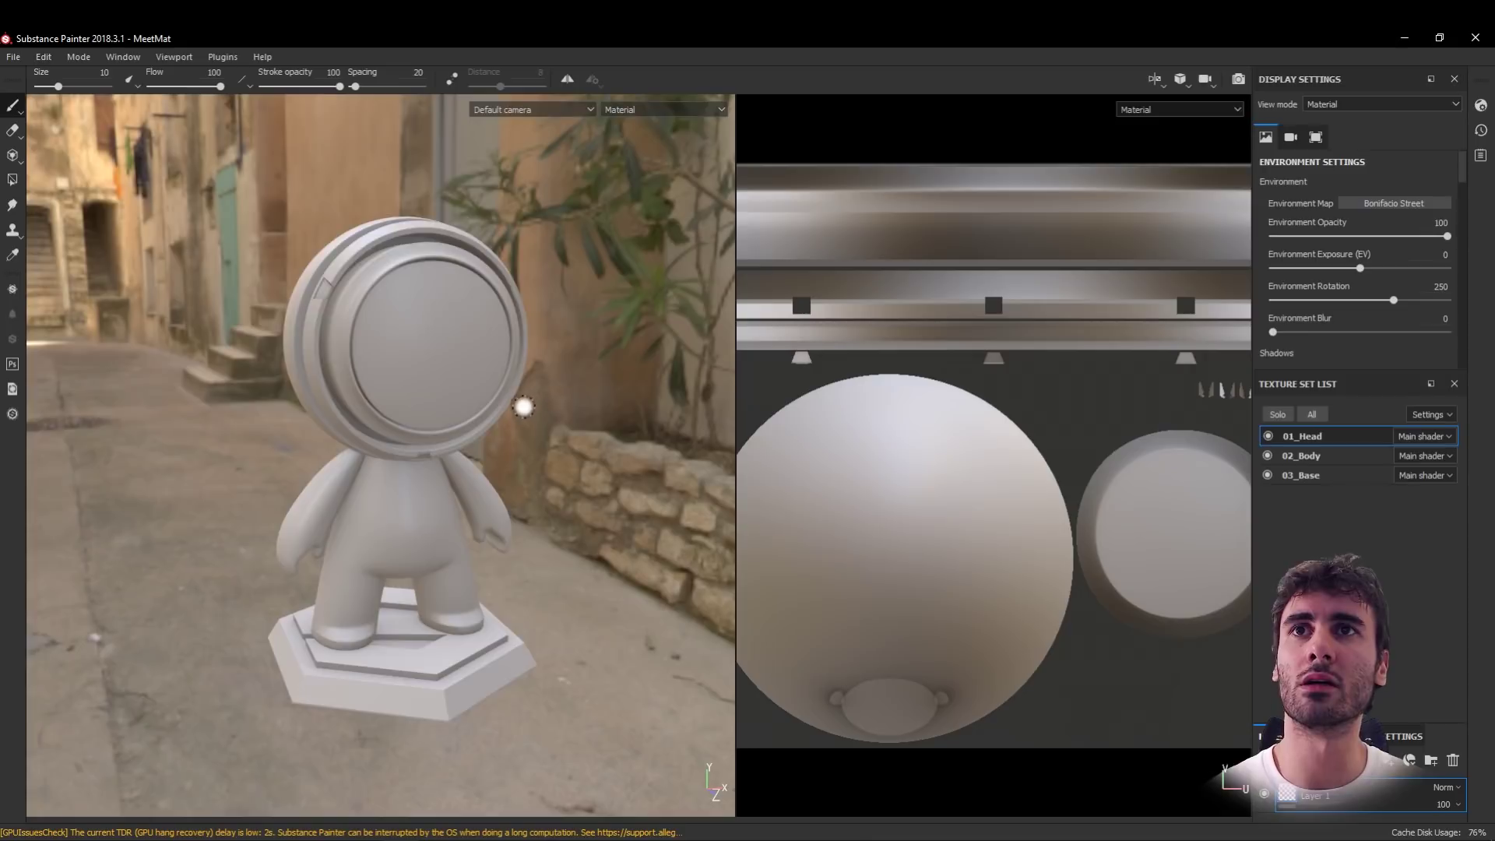
left_click_drag(517, 407, 544, 451, "alt")
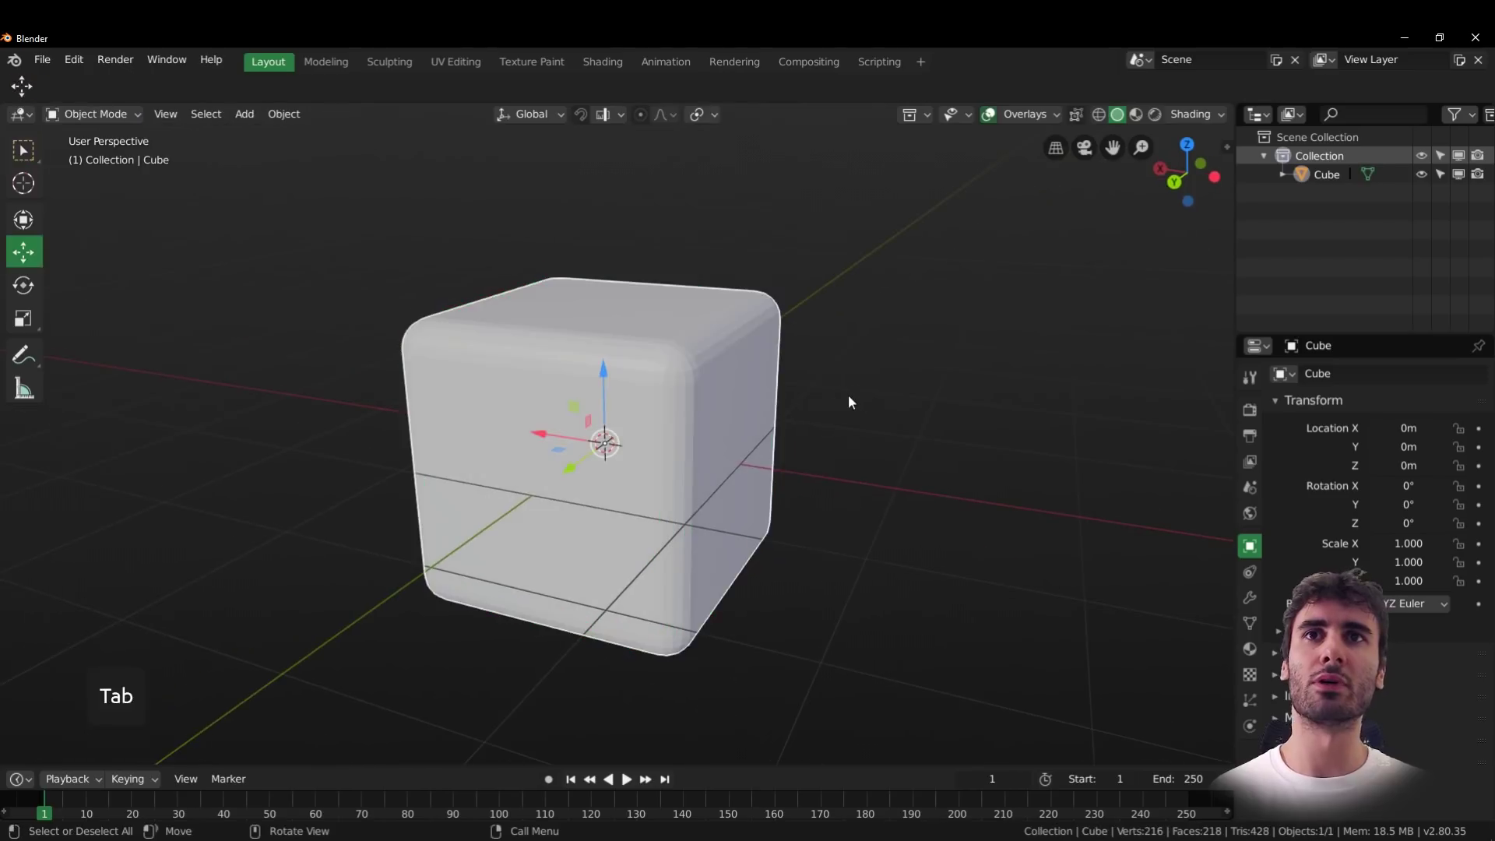
- Switch the cube to Material Preview shading and list the built-in HDRIs such as forest.exr
middle_click_drag(848, 394, 942, 376)
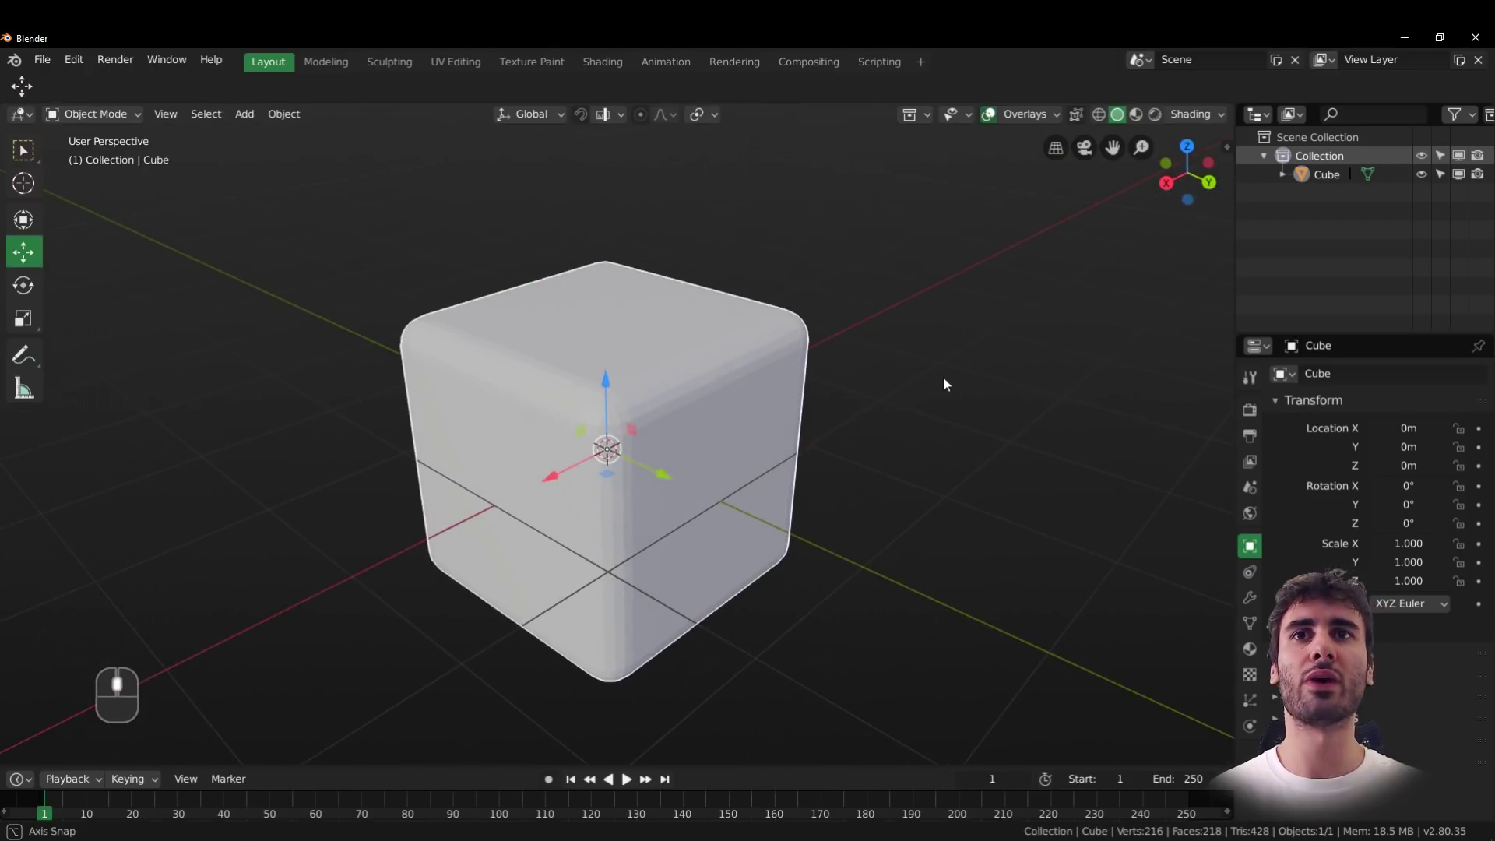
left_click(1136, 114)
middle_click_drag(903, 319, 925, 330)
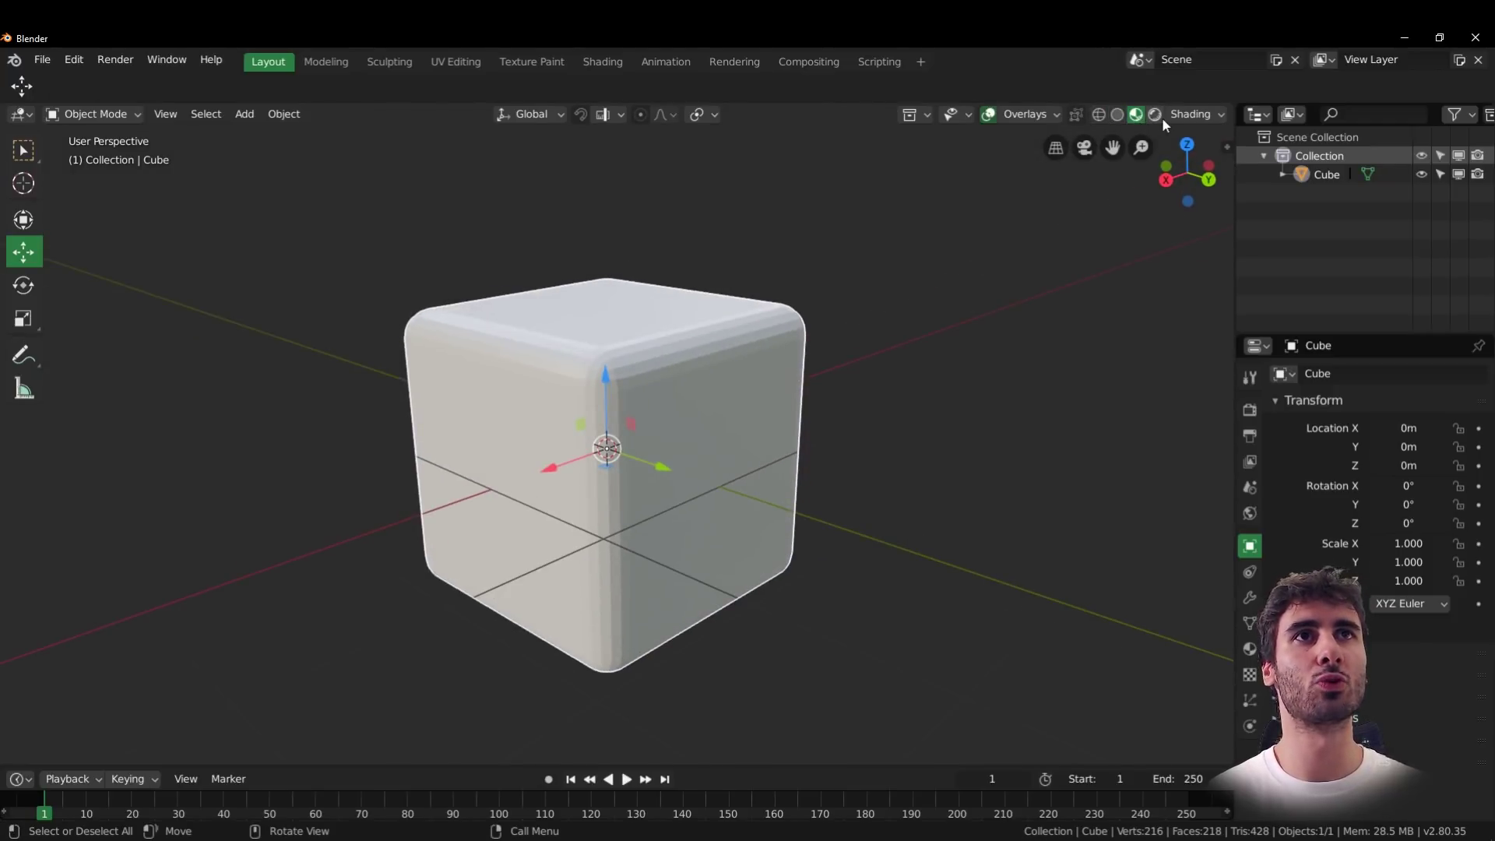
middle_click_drag(877, 347, 1105, 169)
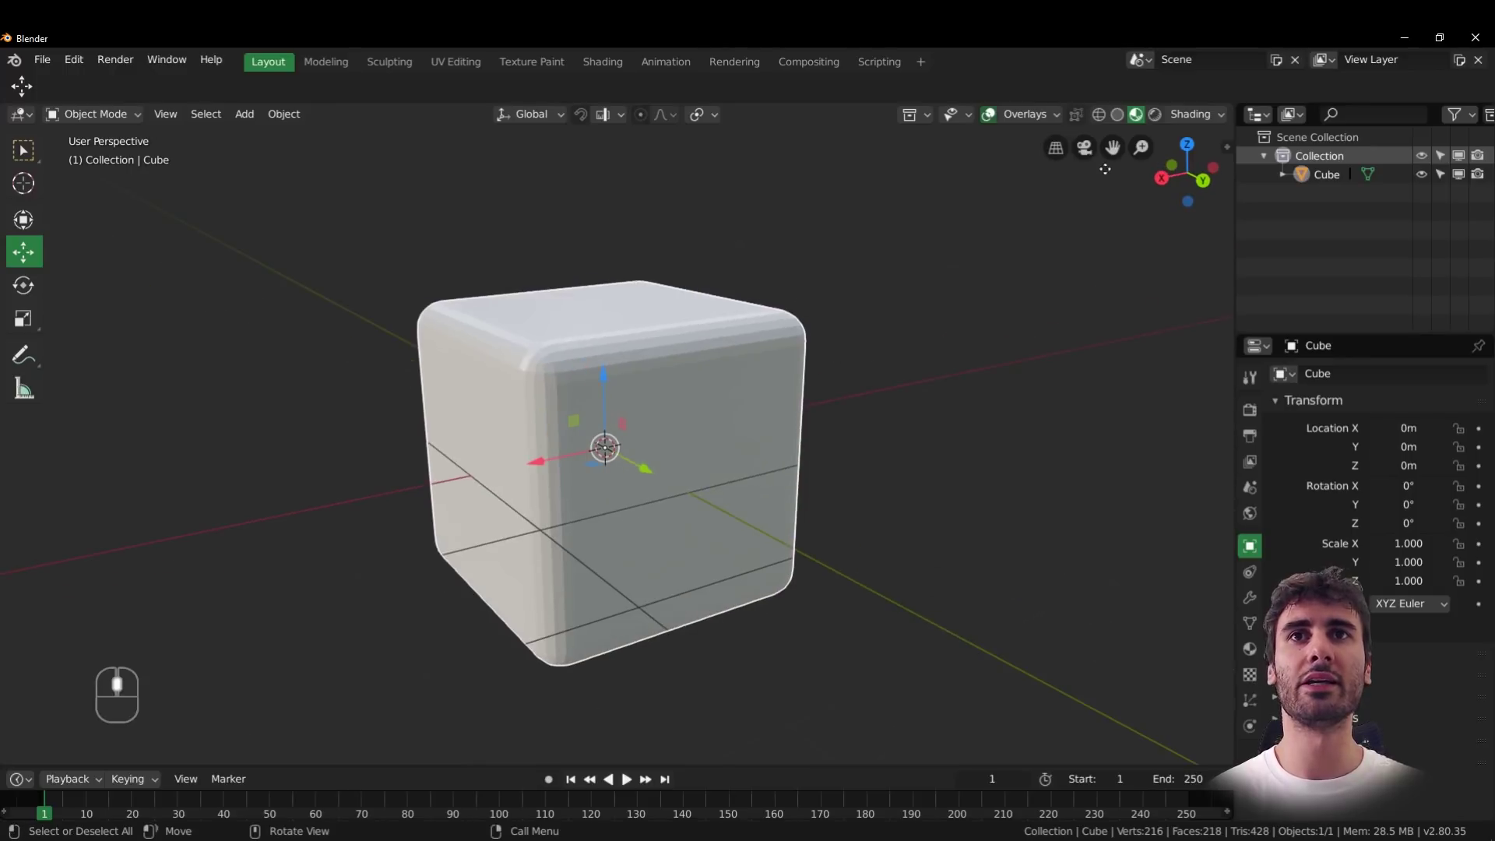
left_click(1189, 116)
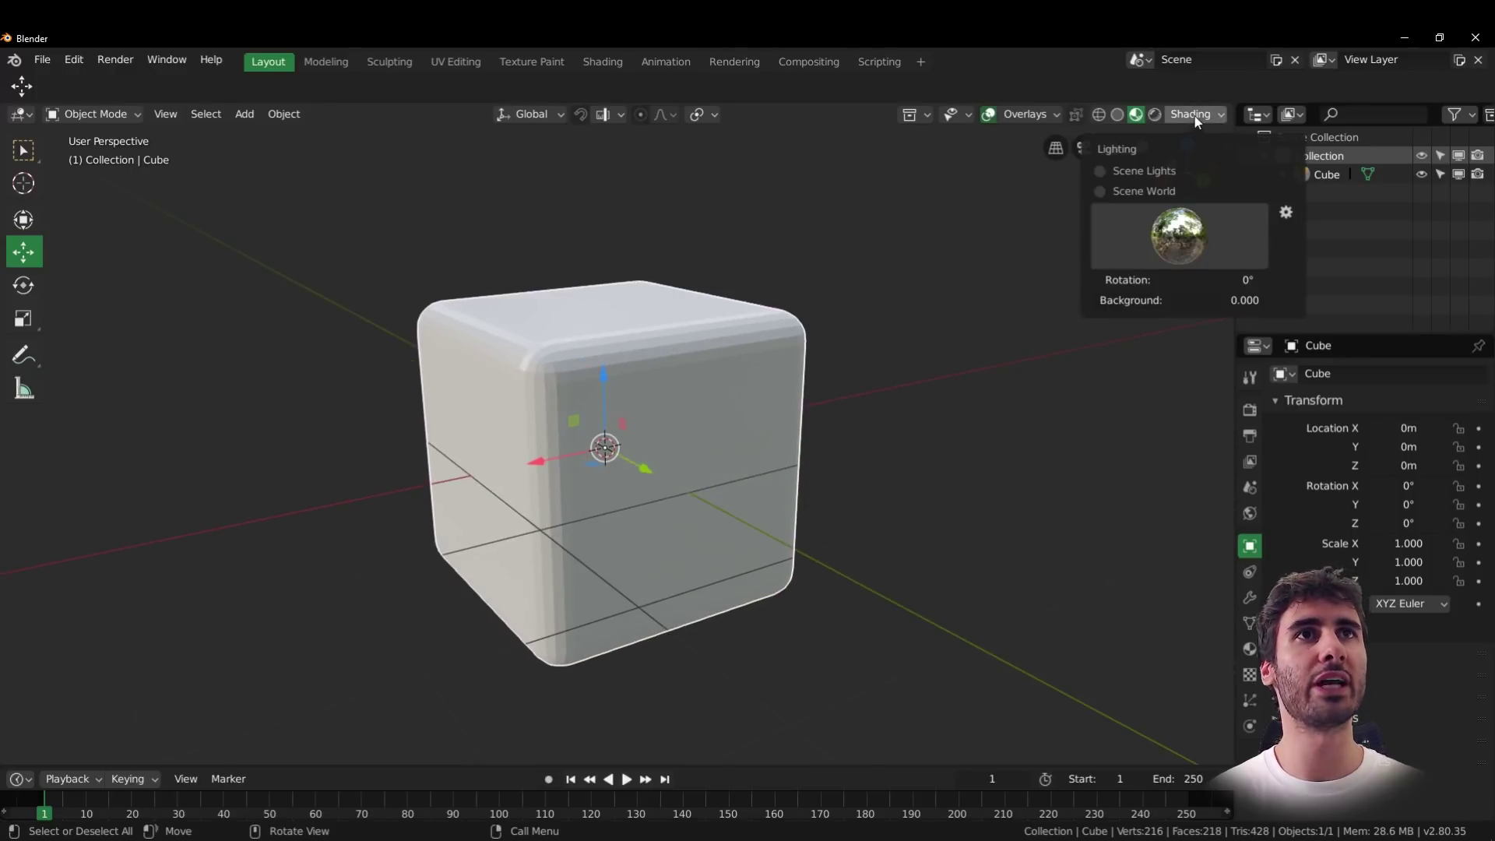
left_click(1197, 234)
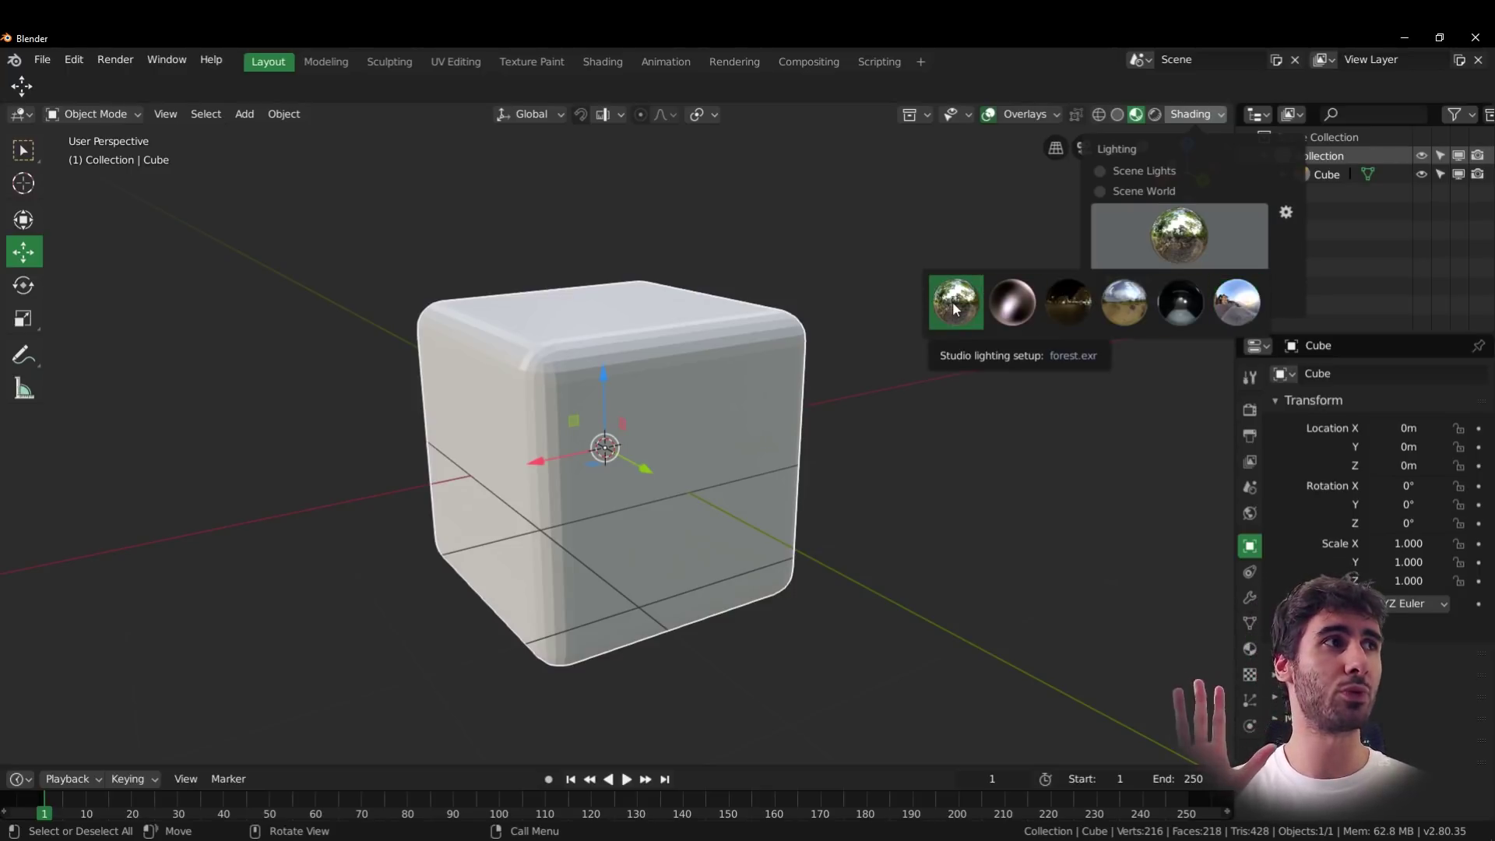
- Open Blender's Lights preferences window and position it on the left
left_click(1286, 215)
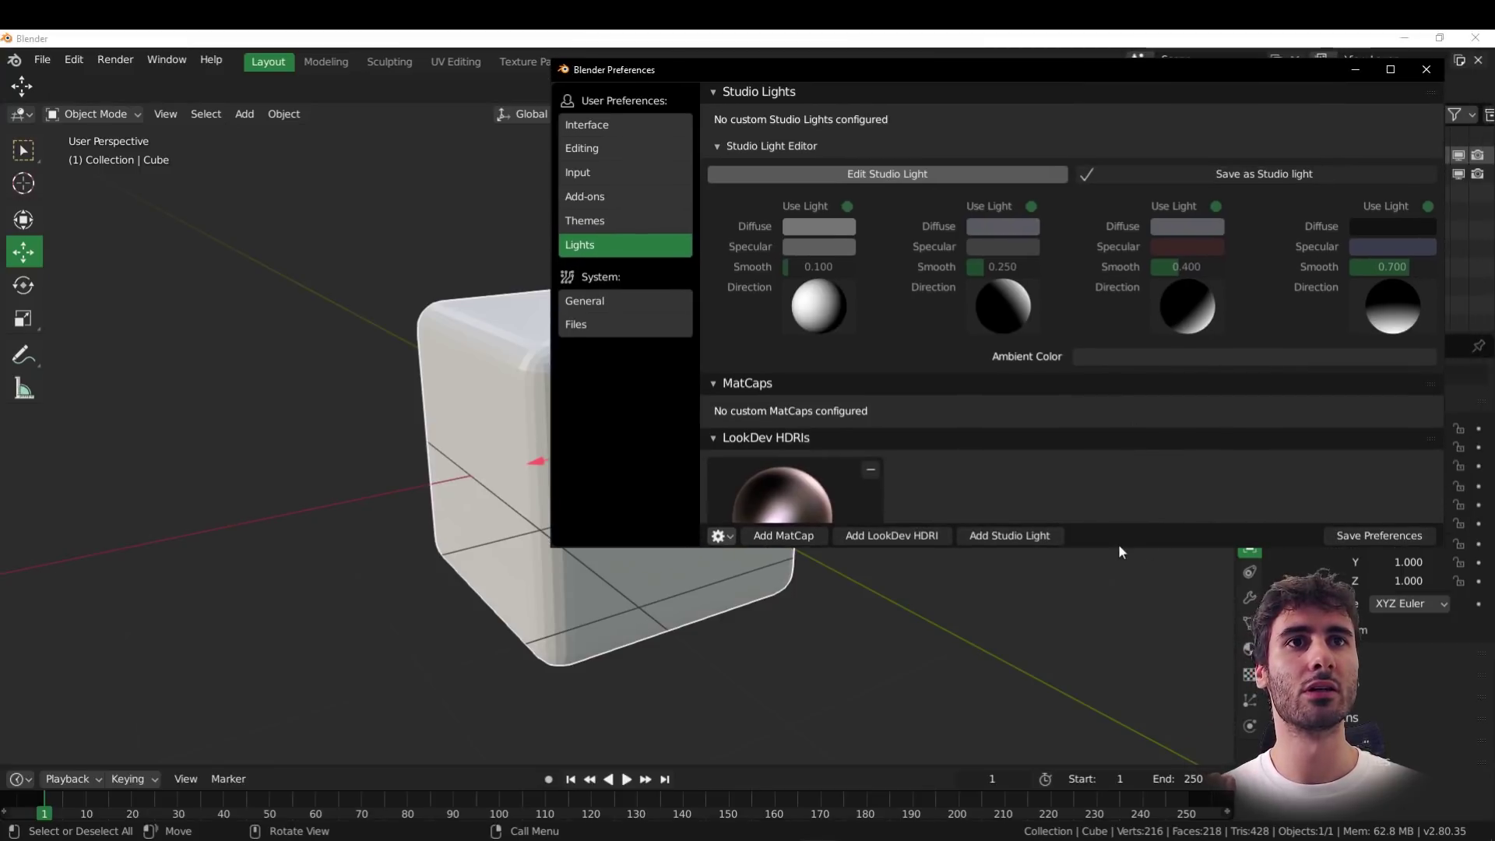
left_click_drag(937, 76, 466, 121)
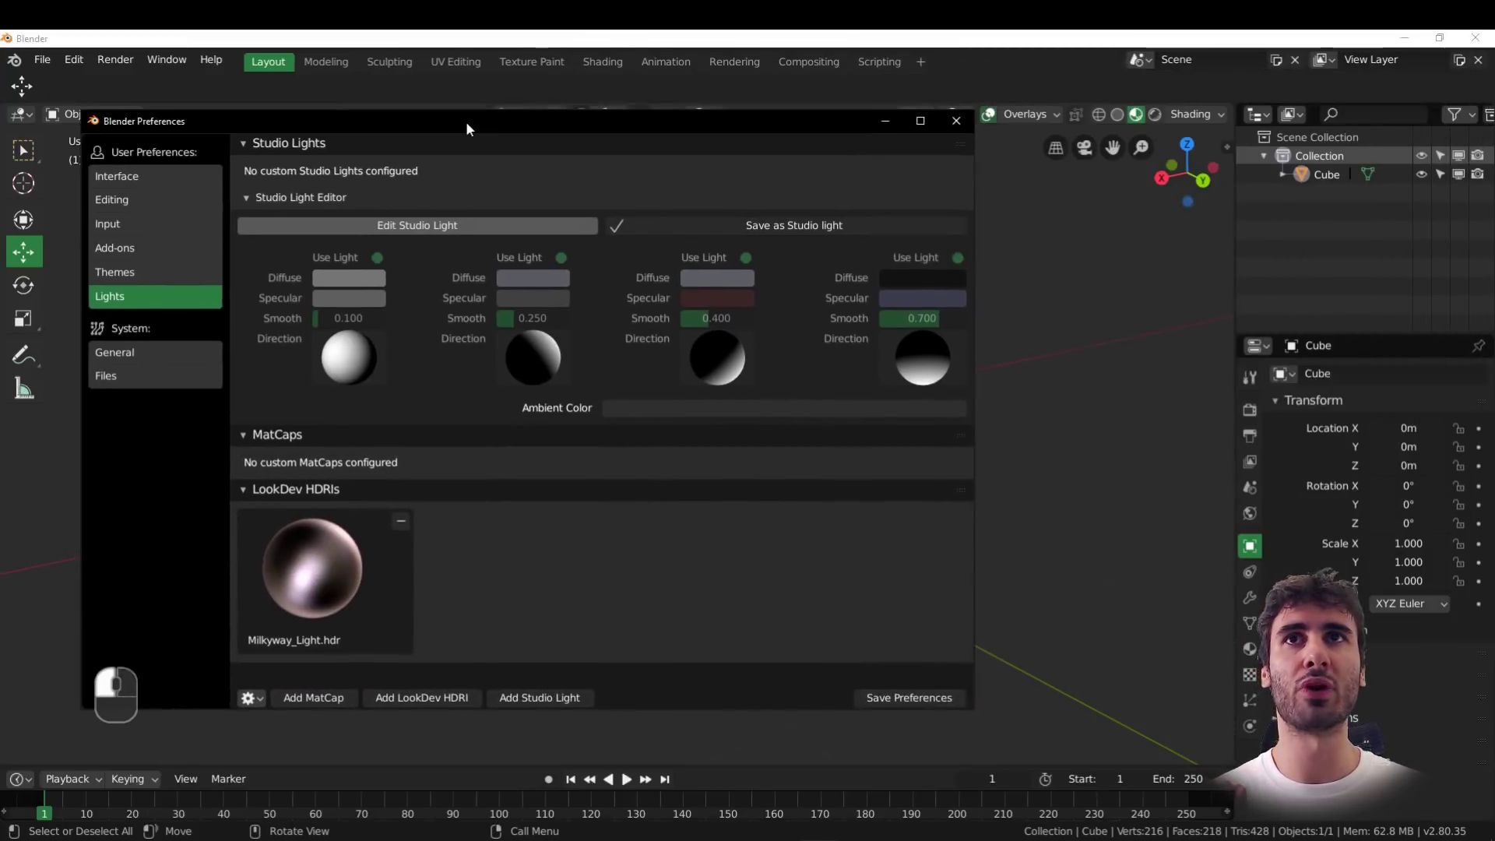
left_click(1191, 114)
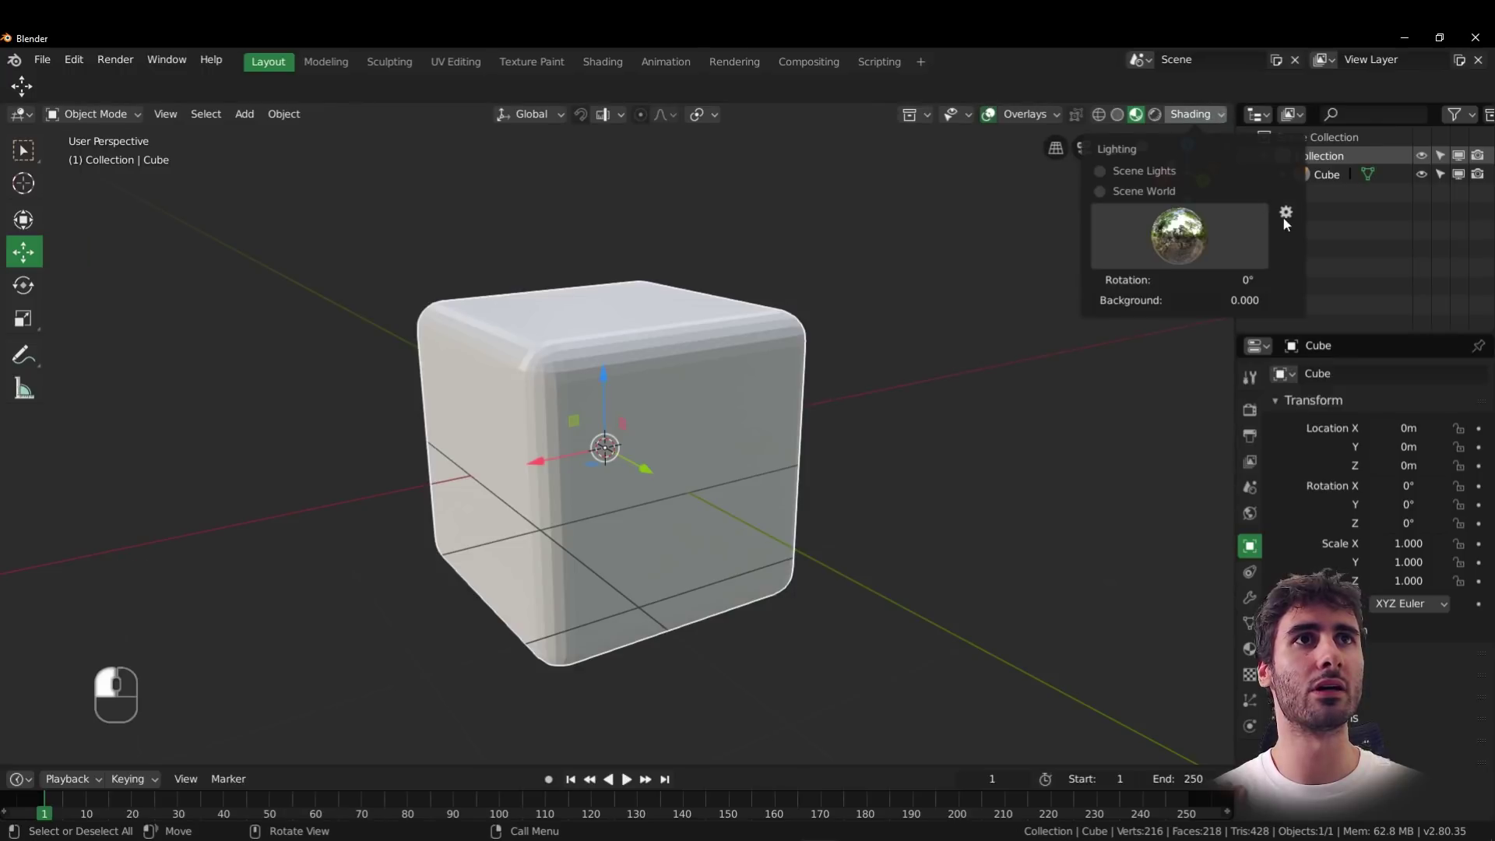
left_click(857, 840)
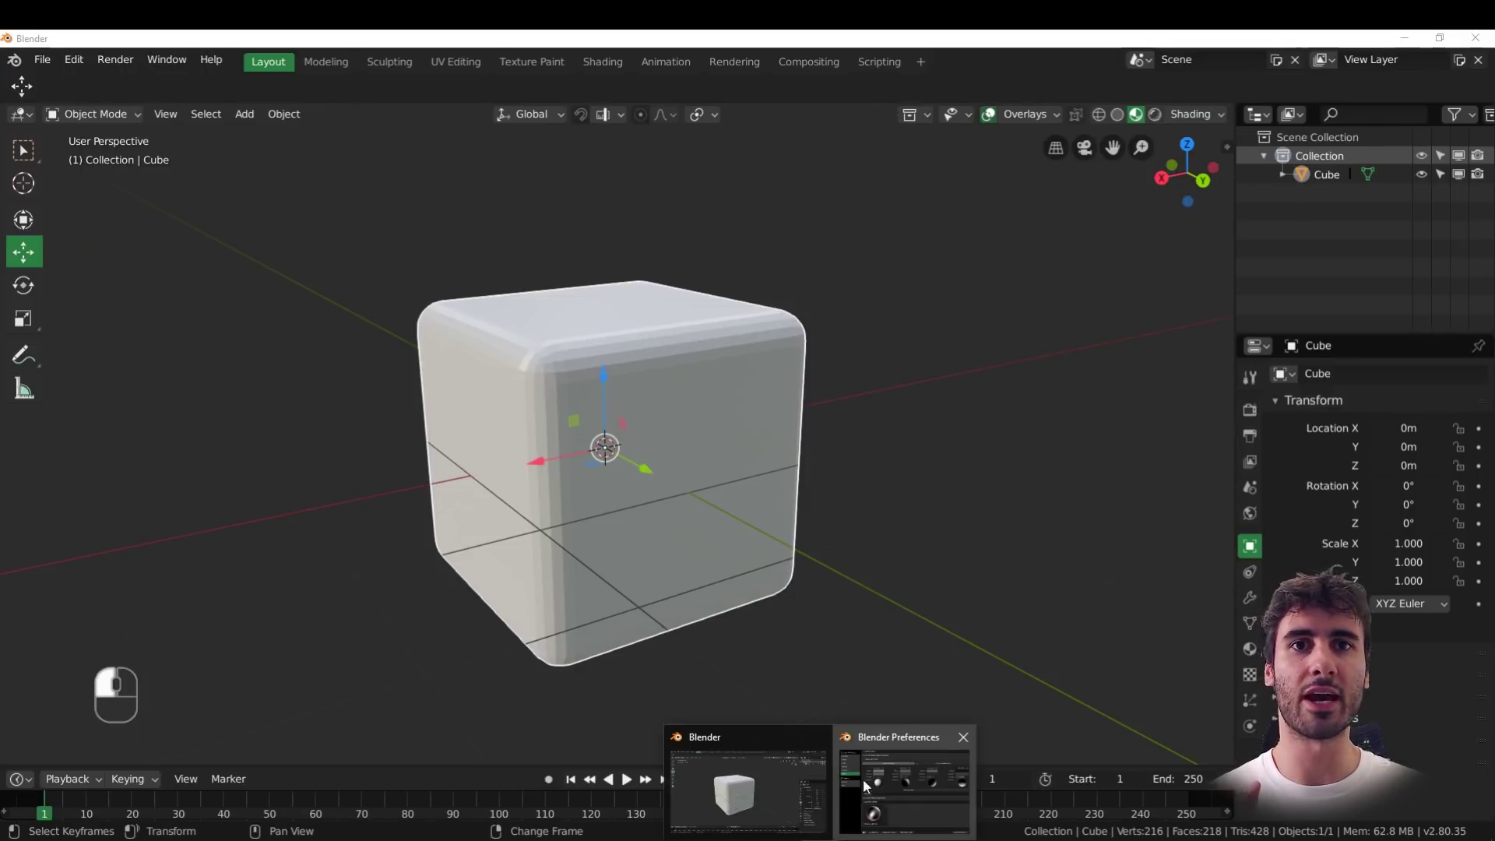
left_click(864, 782)
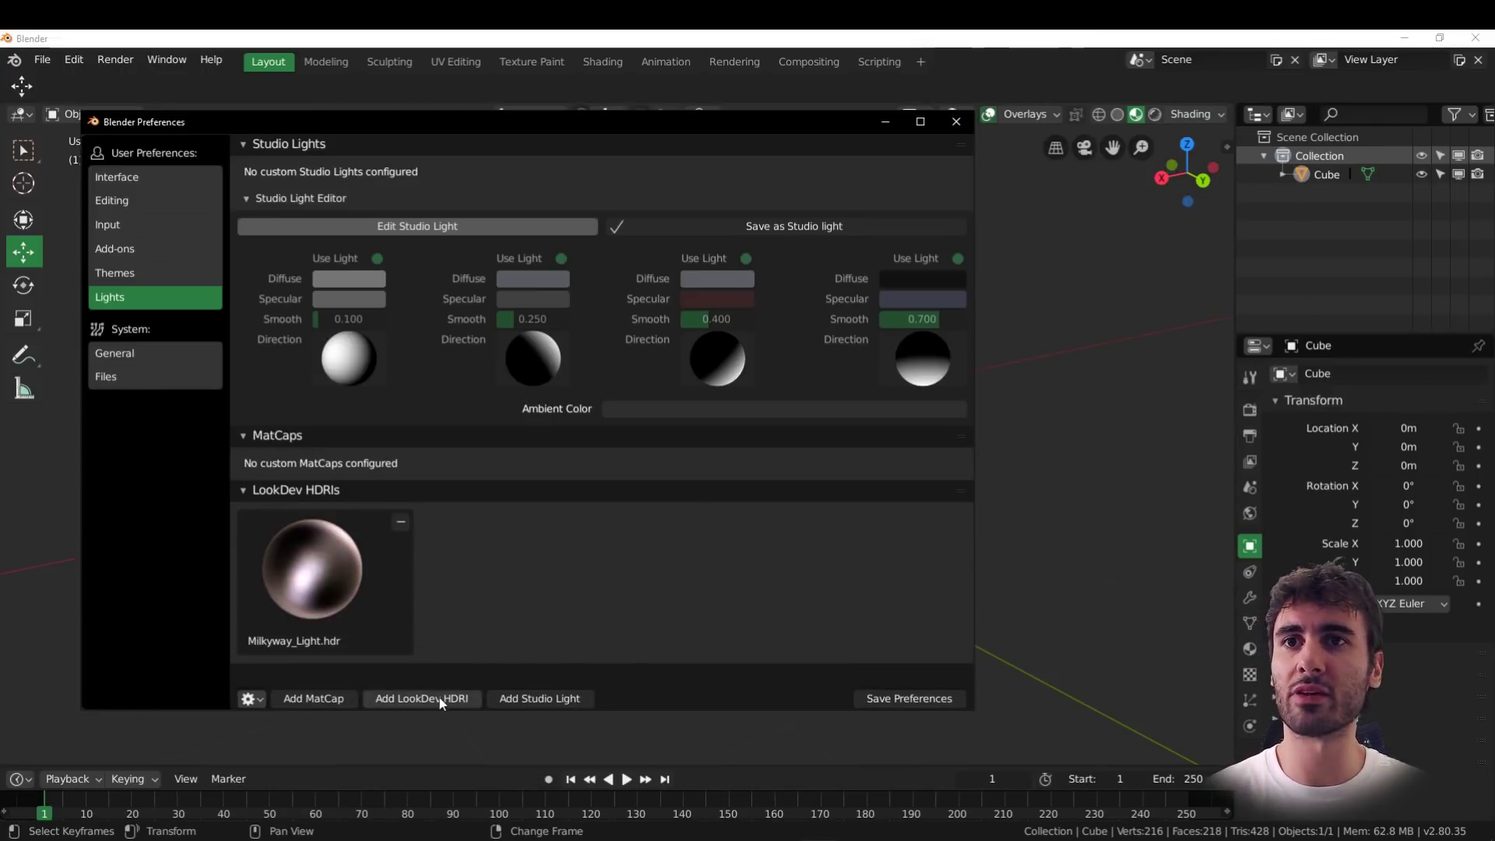
- Install Bonifacio Street.exr from the pasted Exterior folder path as a custom studio light
left_click(481, 697)
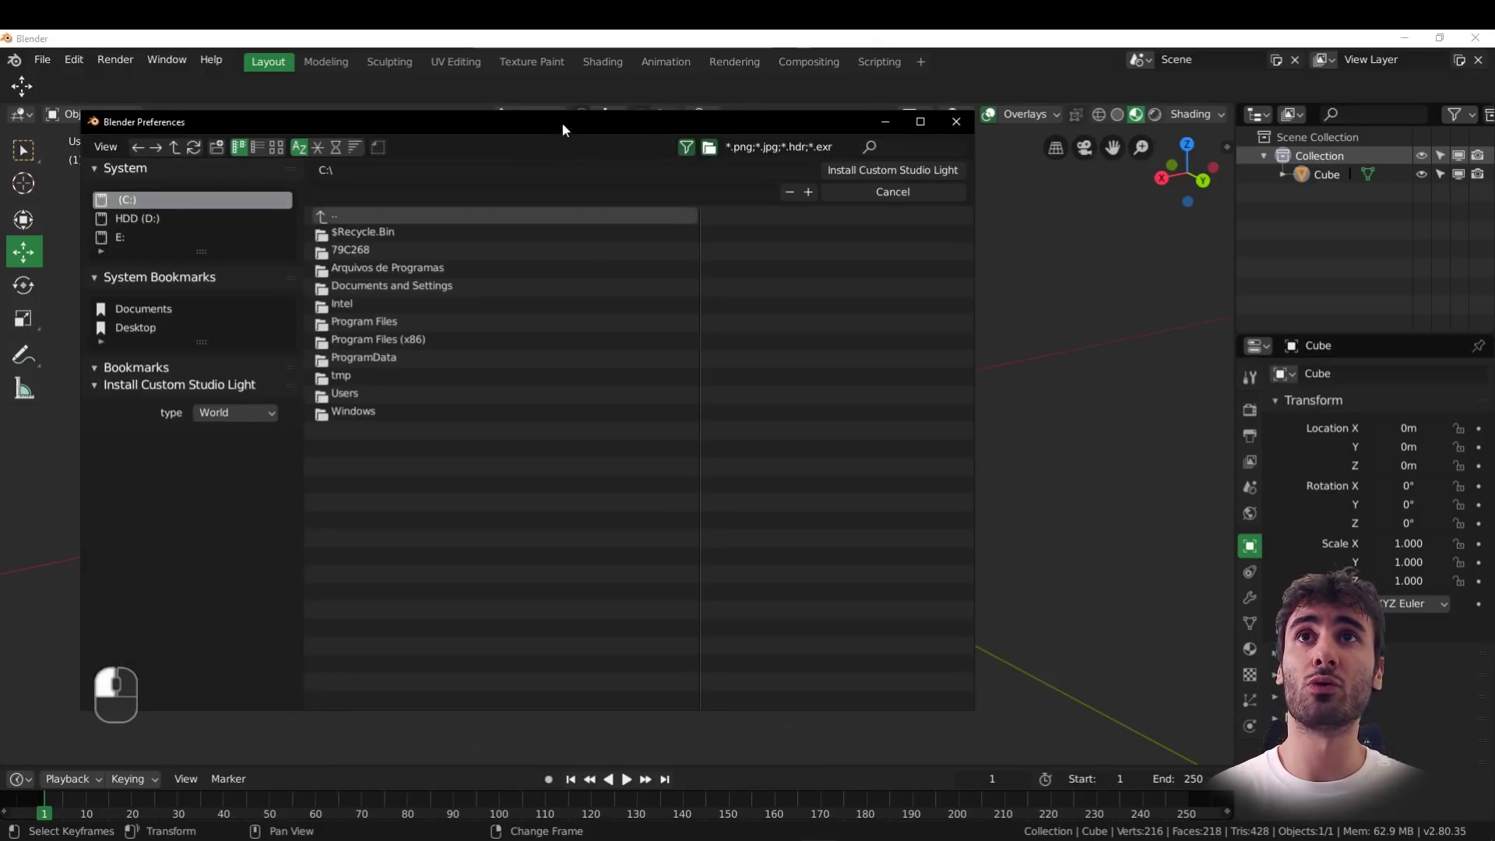
left_click_drag(562, 129, 739, 161)
left_click(592, 200)
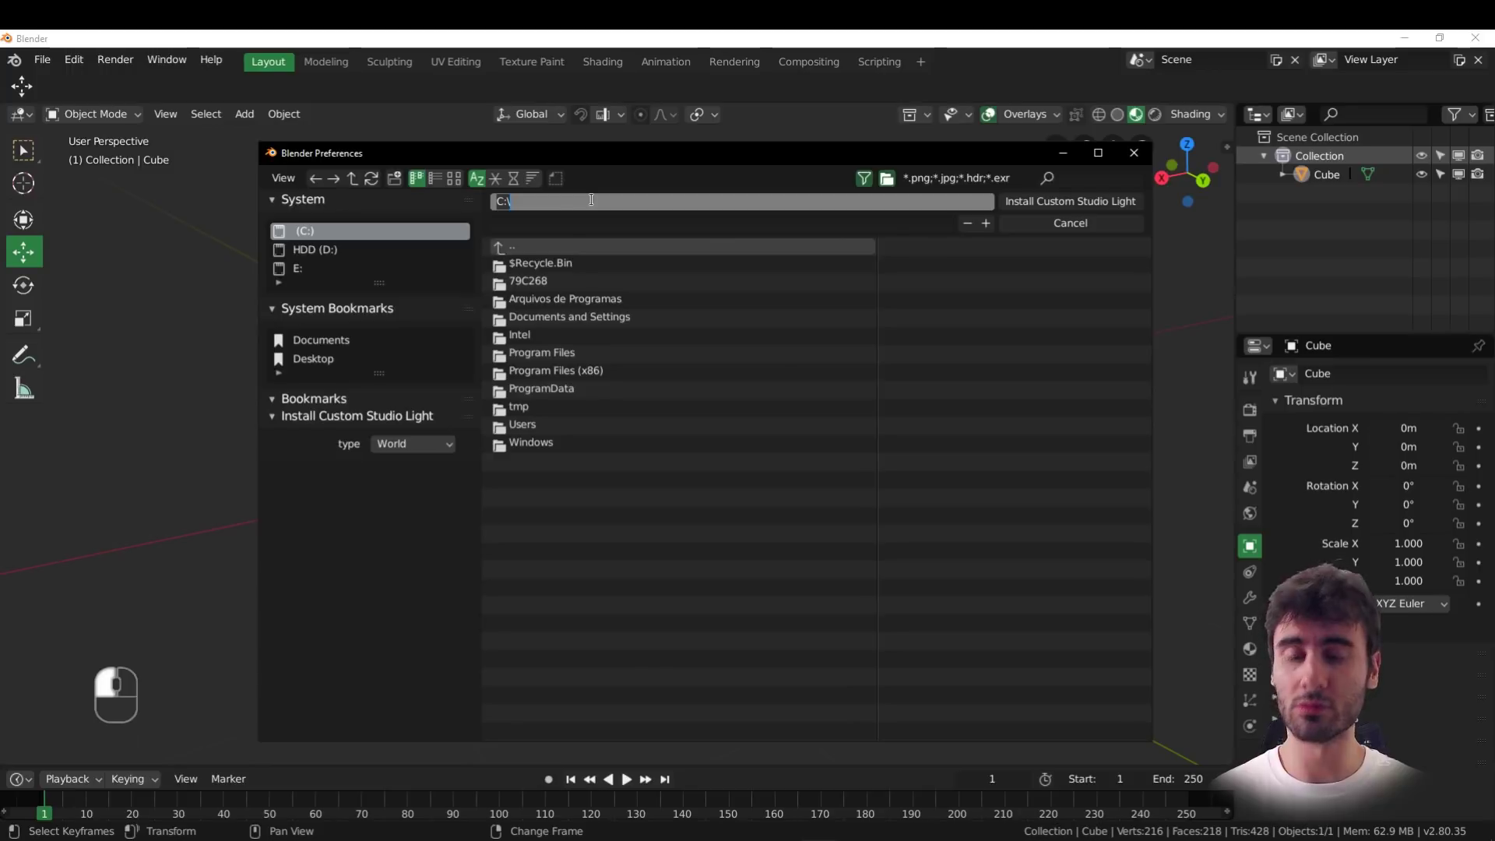
key("ctrl+v")
key("Return")
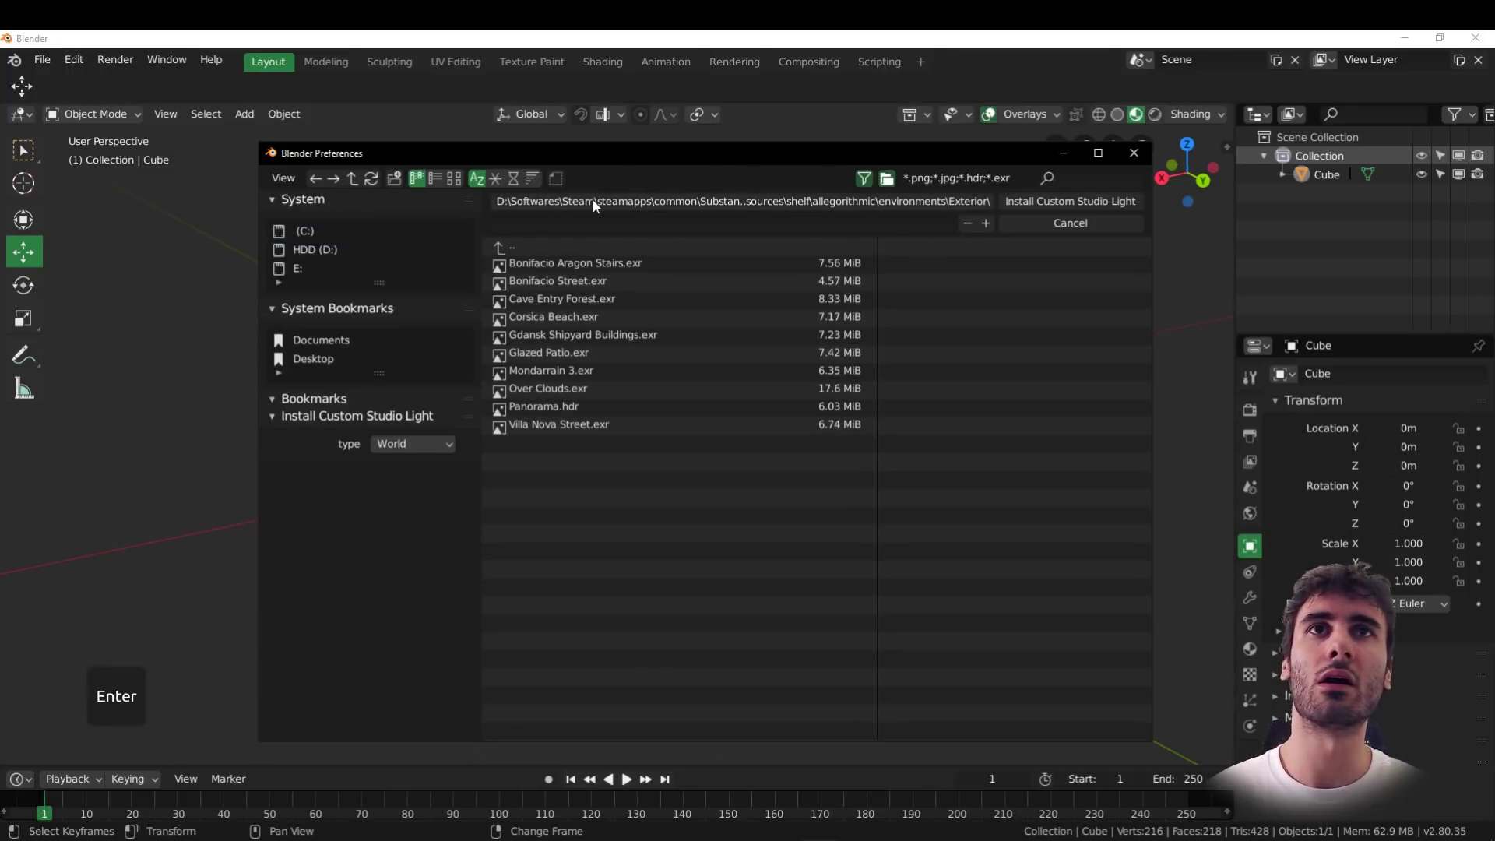
left_click(454, 178)
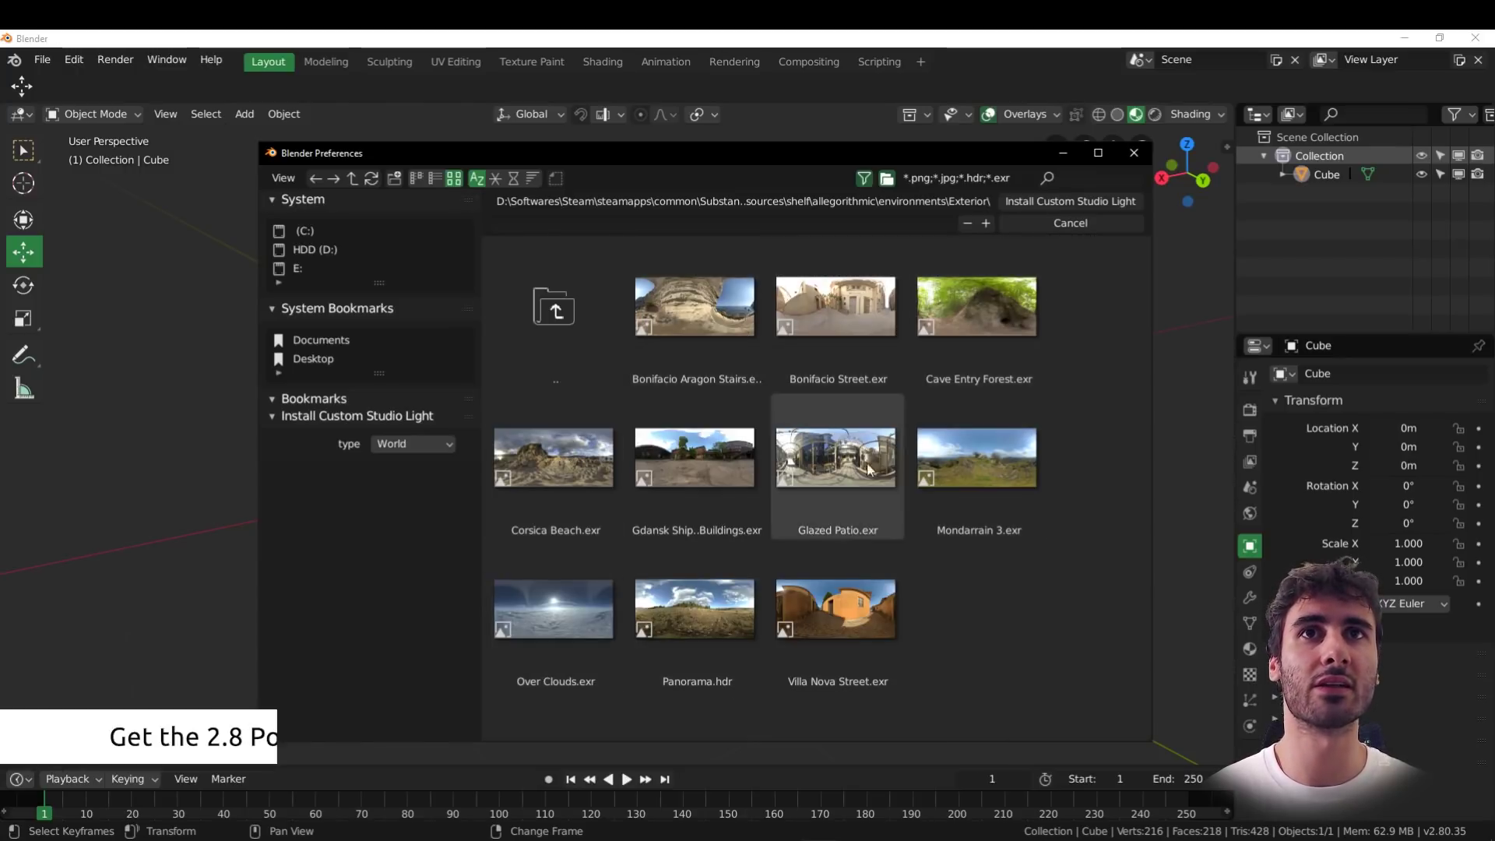
left_click(853, 311)
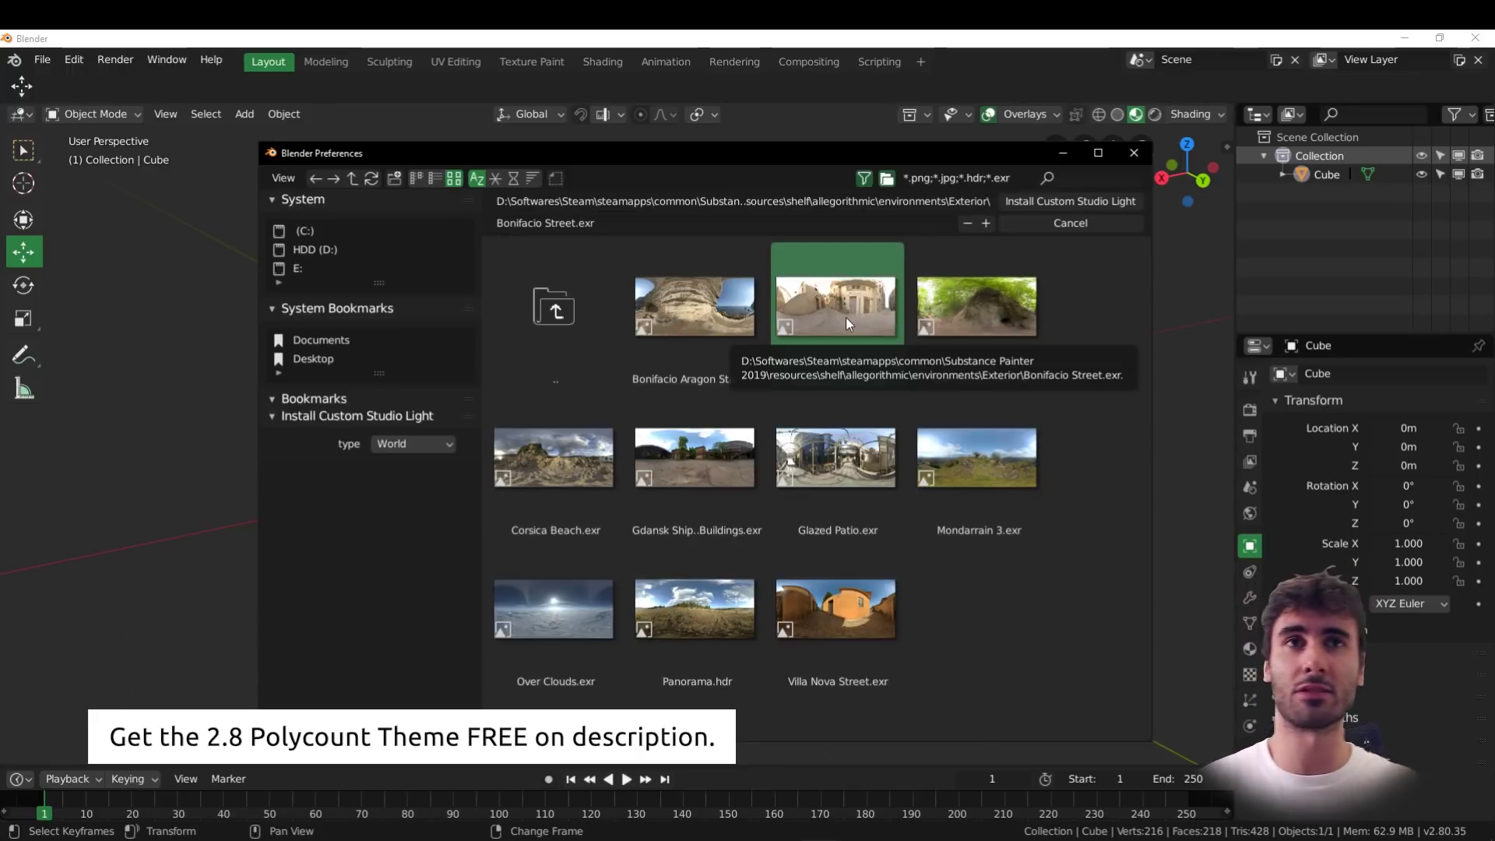
double_click(845, 317)
left_click(1134, 153)
- Light the Material Preview cube with the newly installed Bonifacio Street HDRI
left_click(1211, 113)
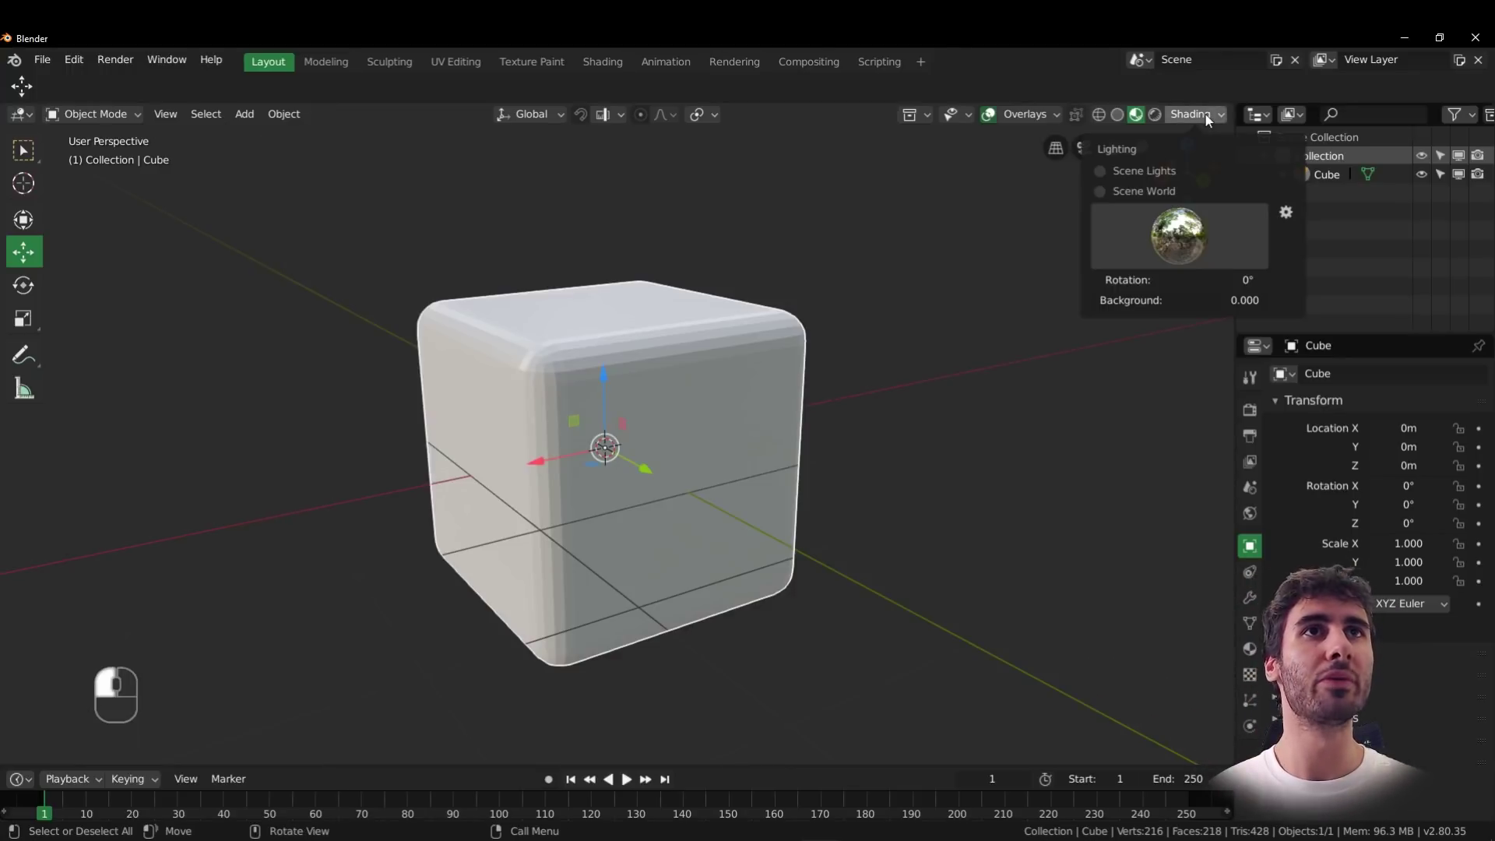
left_click(1175, 243)
left_click(1241, 316)
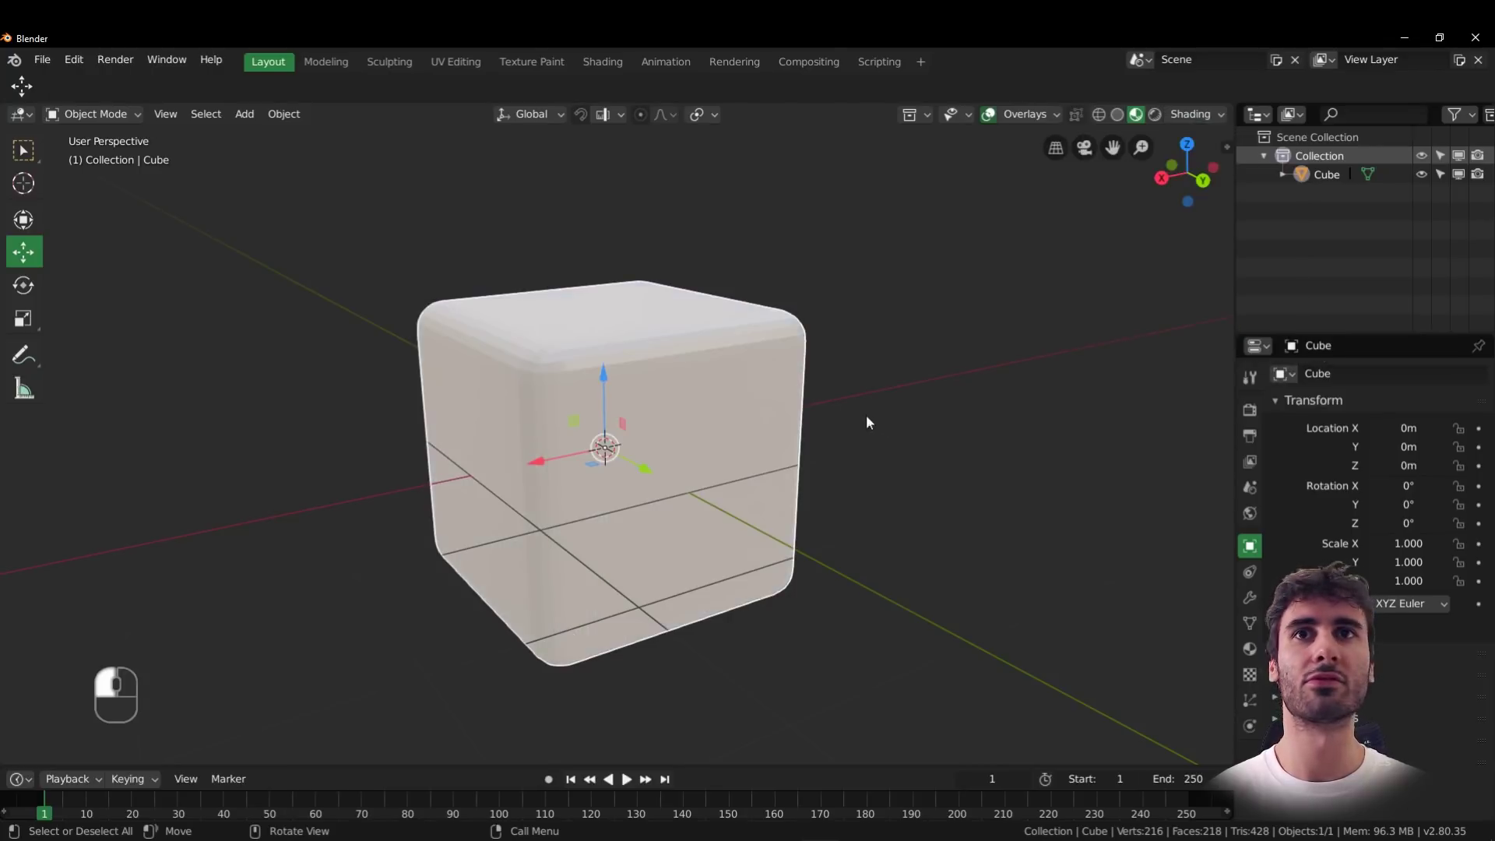
middle_click_drag(869, 421, 856, 466)
- Raise the HDRI's world background strength so the street shows behind the cube
left_click(1207, 119)
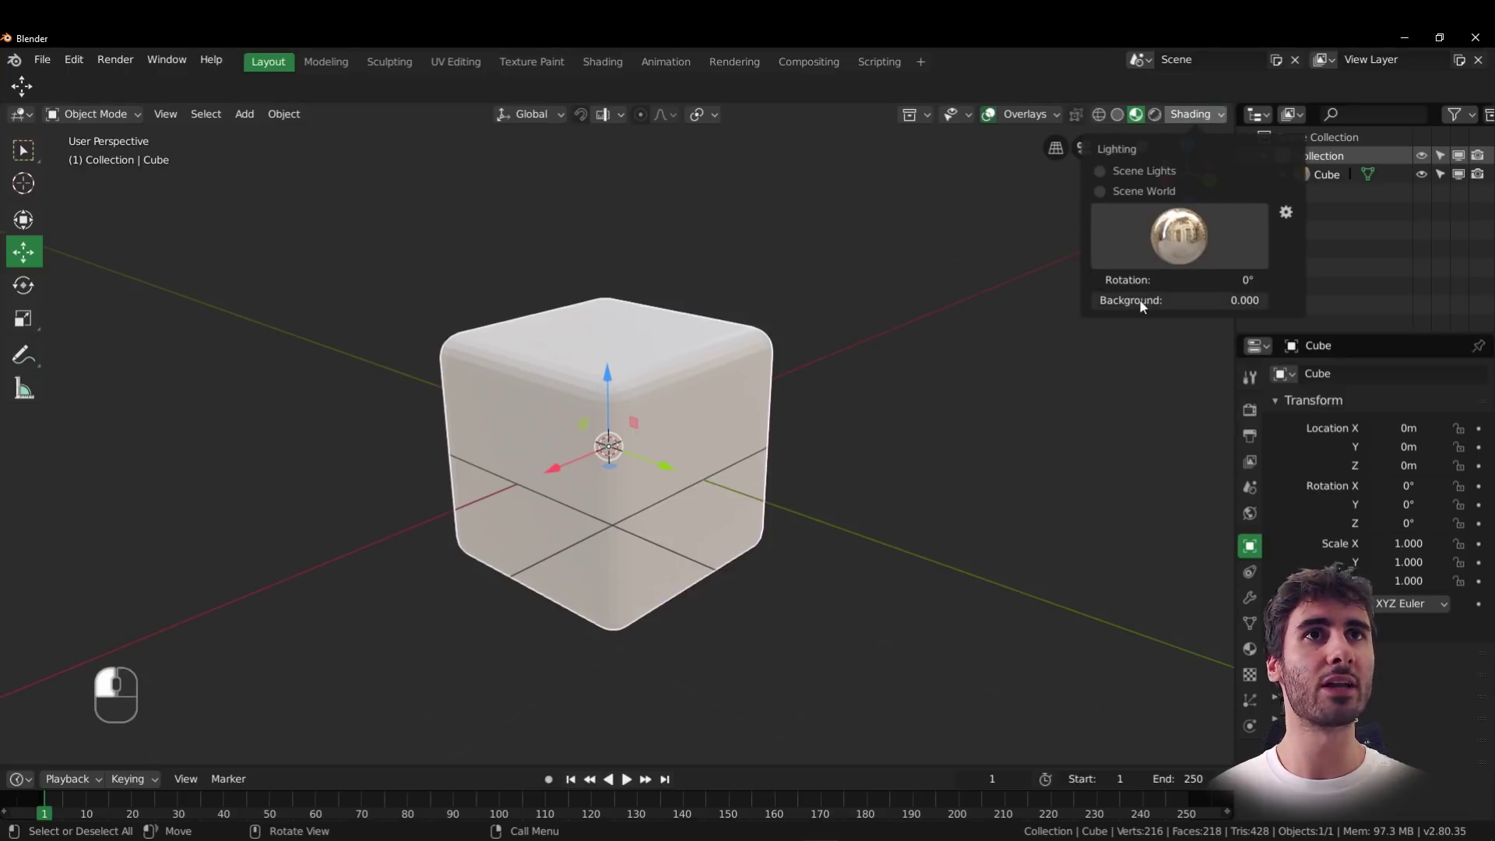
mouse_move(1139, 301)
left_mouse_down()
mouse_move(1315, 301)
mouse_move(1210, 301)
mouse_move(1144, 279)
mouse_move(1034, 345)
left_mouse_up()
mouse_move(740, 376)
middle_mouse_down()
mouse_move(773, 418)
mouse_move(574, 373)
mouse_move(543, 330)
mouse_move(571, 463)
mouse_move(693, 470)
mouse_move(768, 432)
middle_mouse_up()
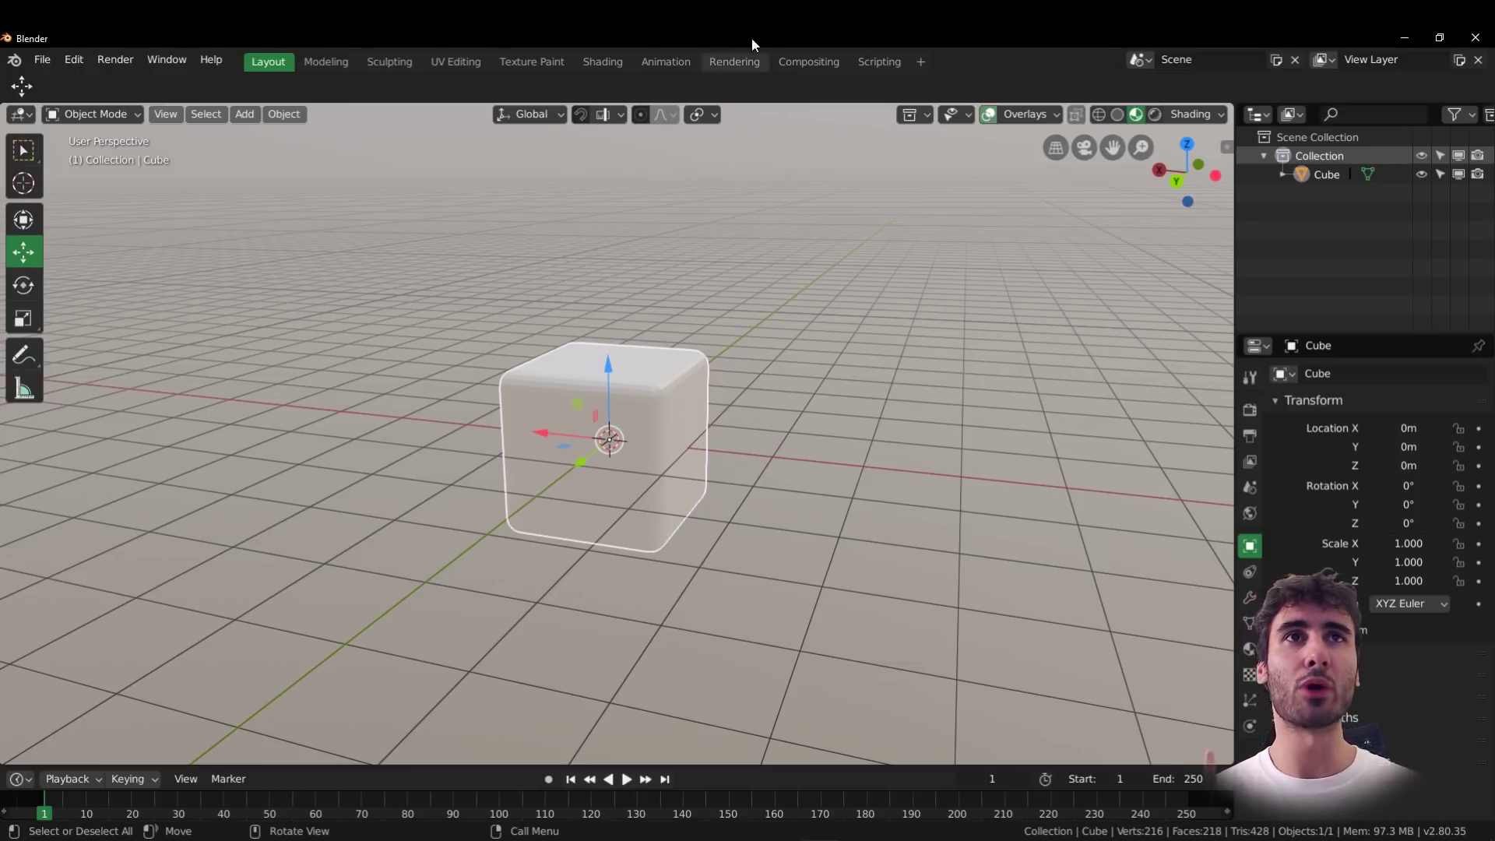
- Switch to Rendered shading, then drag the viewport's top-right corner left to split it in two
left_click(1155, 114)
middle_click_drag(782, 450, 753, 455)
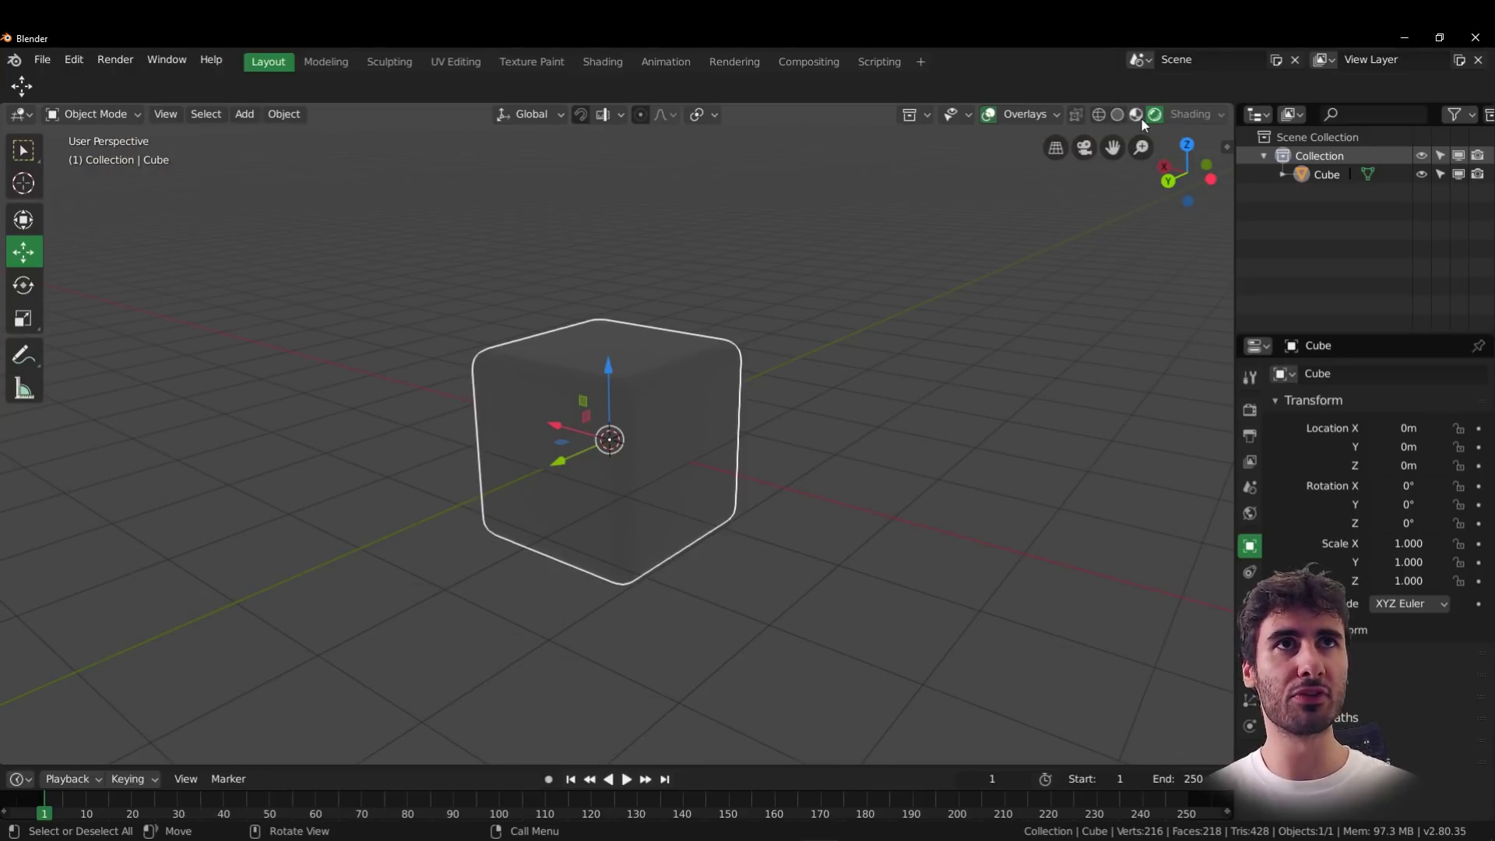
left_click(1138, 117)
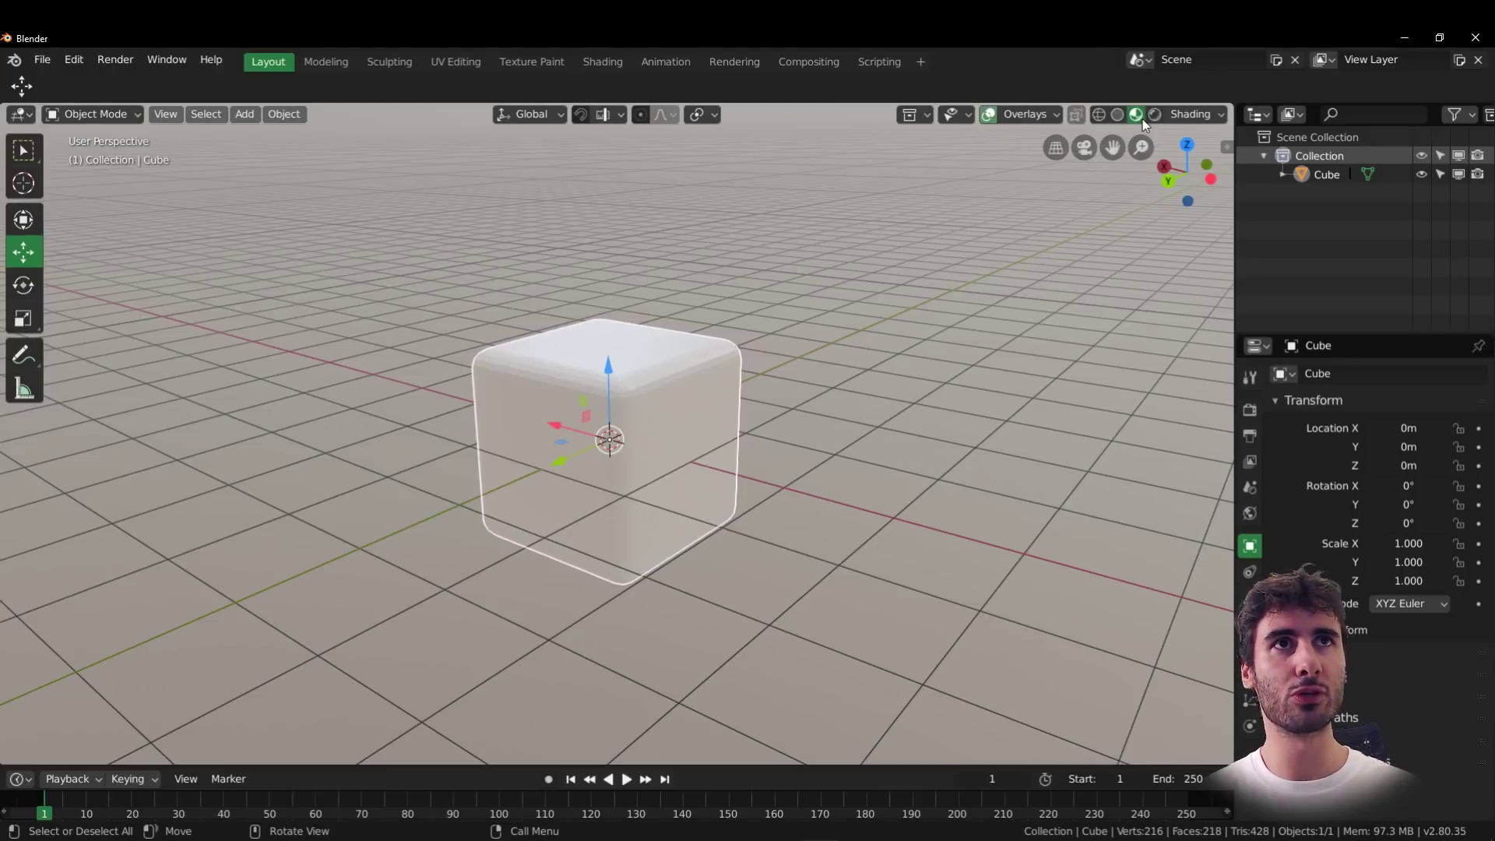
left_click(1154, 115)
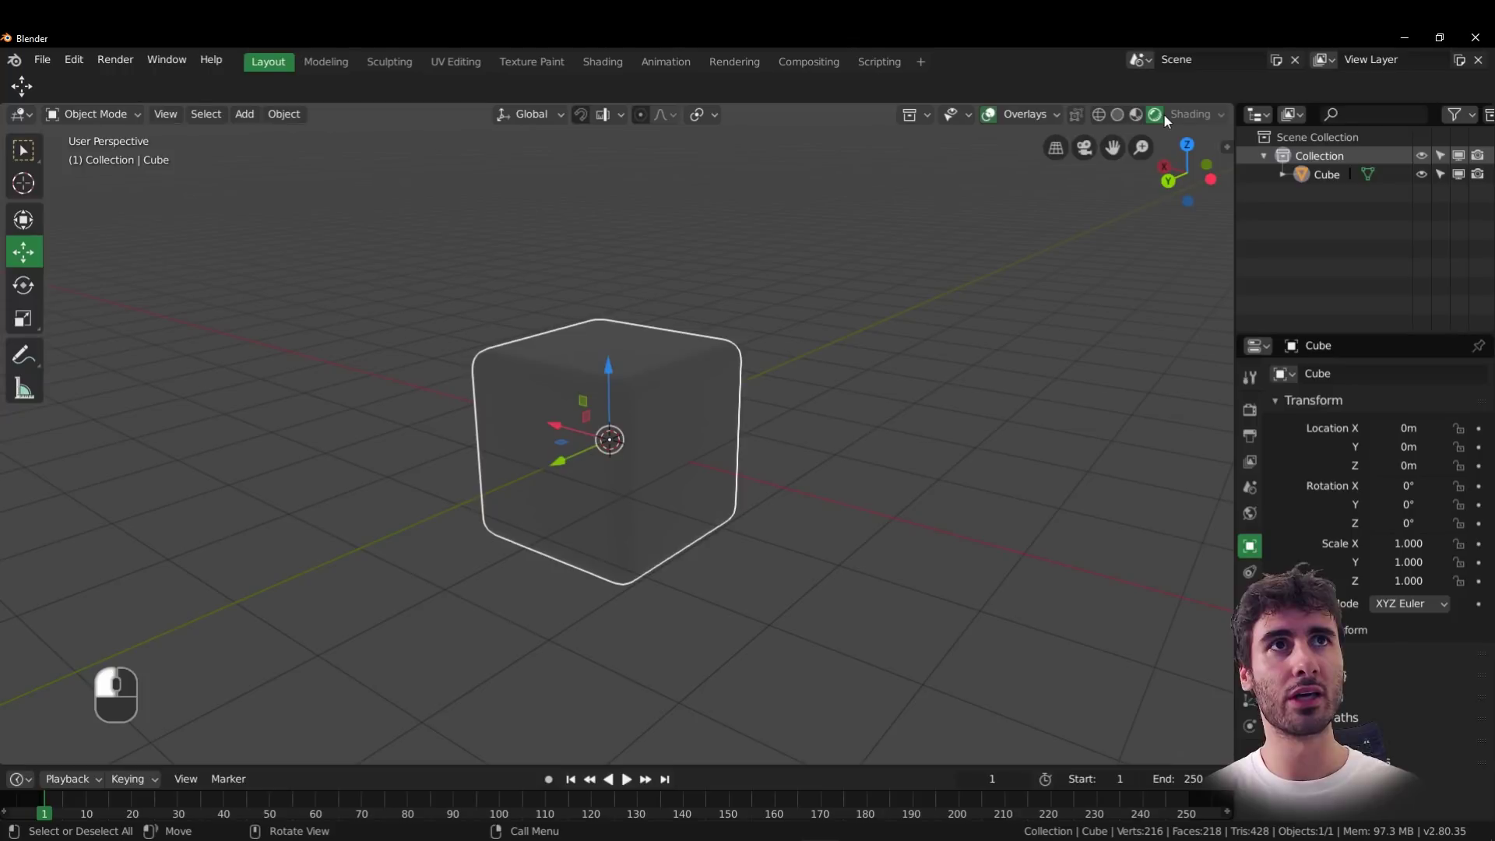
mouse_move(811, 476)
middle_mouse_down()
mouse_move(863, 450)
mouse_move(821, 473)
middle_mouse_up()
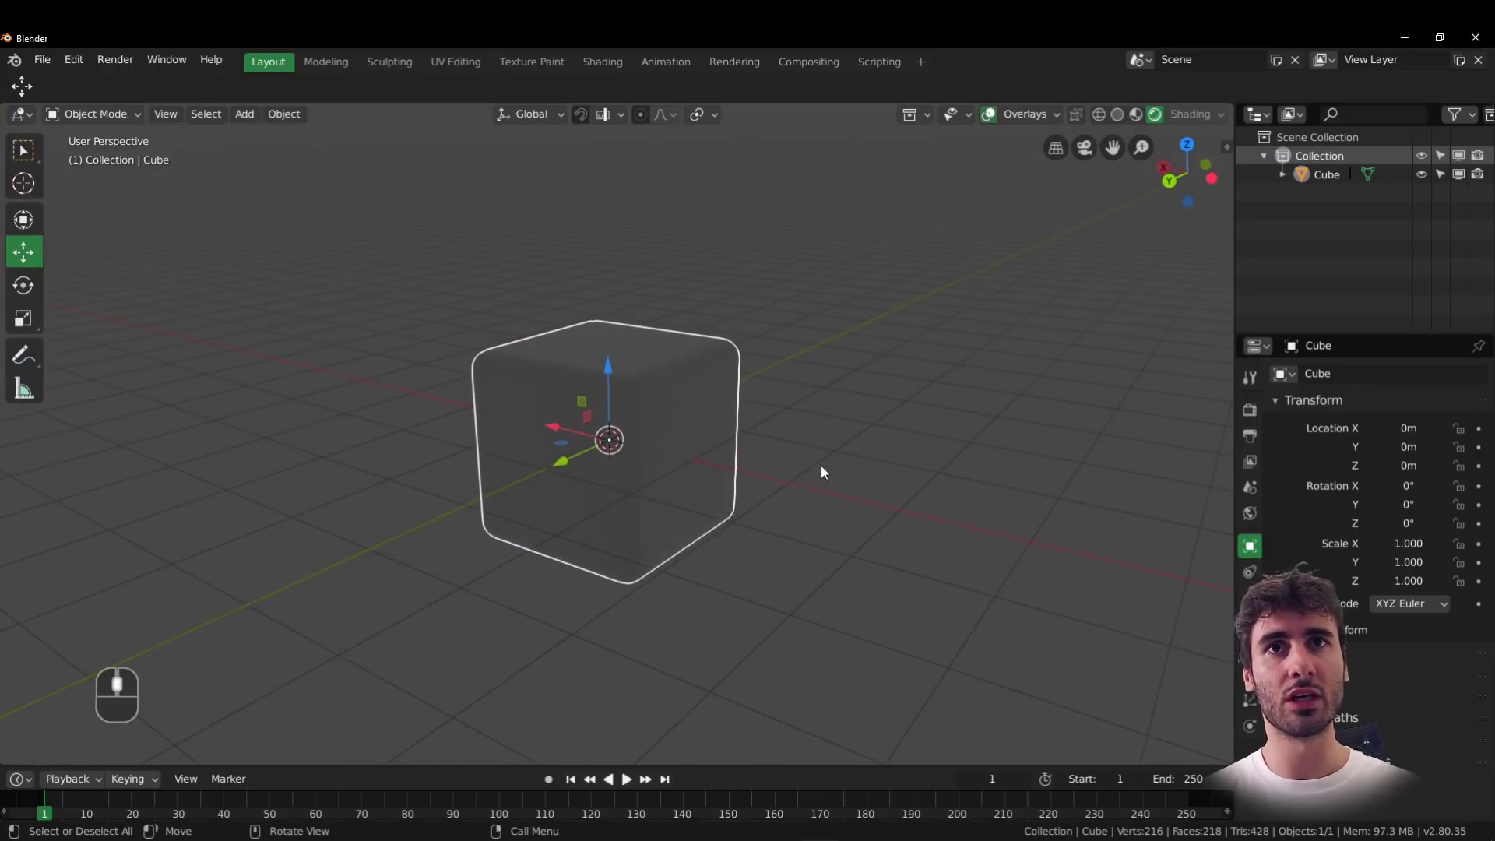
left_click(1231, 104)
left_click_drag(1231, 104, 685, 125)
- Make the right area a Shader Editor on the World shader with Use Nodes enabled
left_click(710, 114)
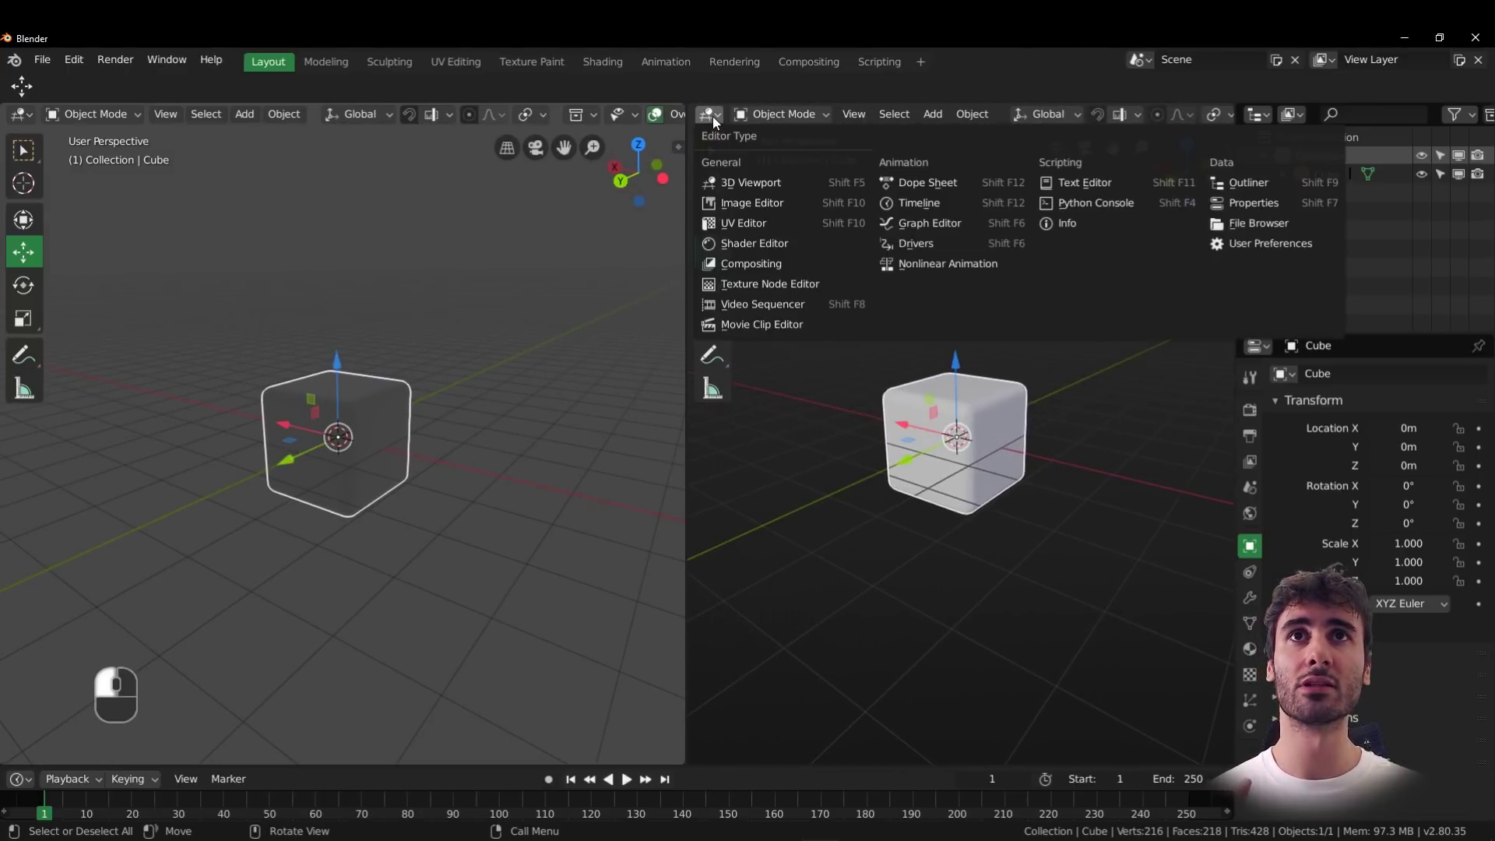
left_click(768, 244)
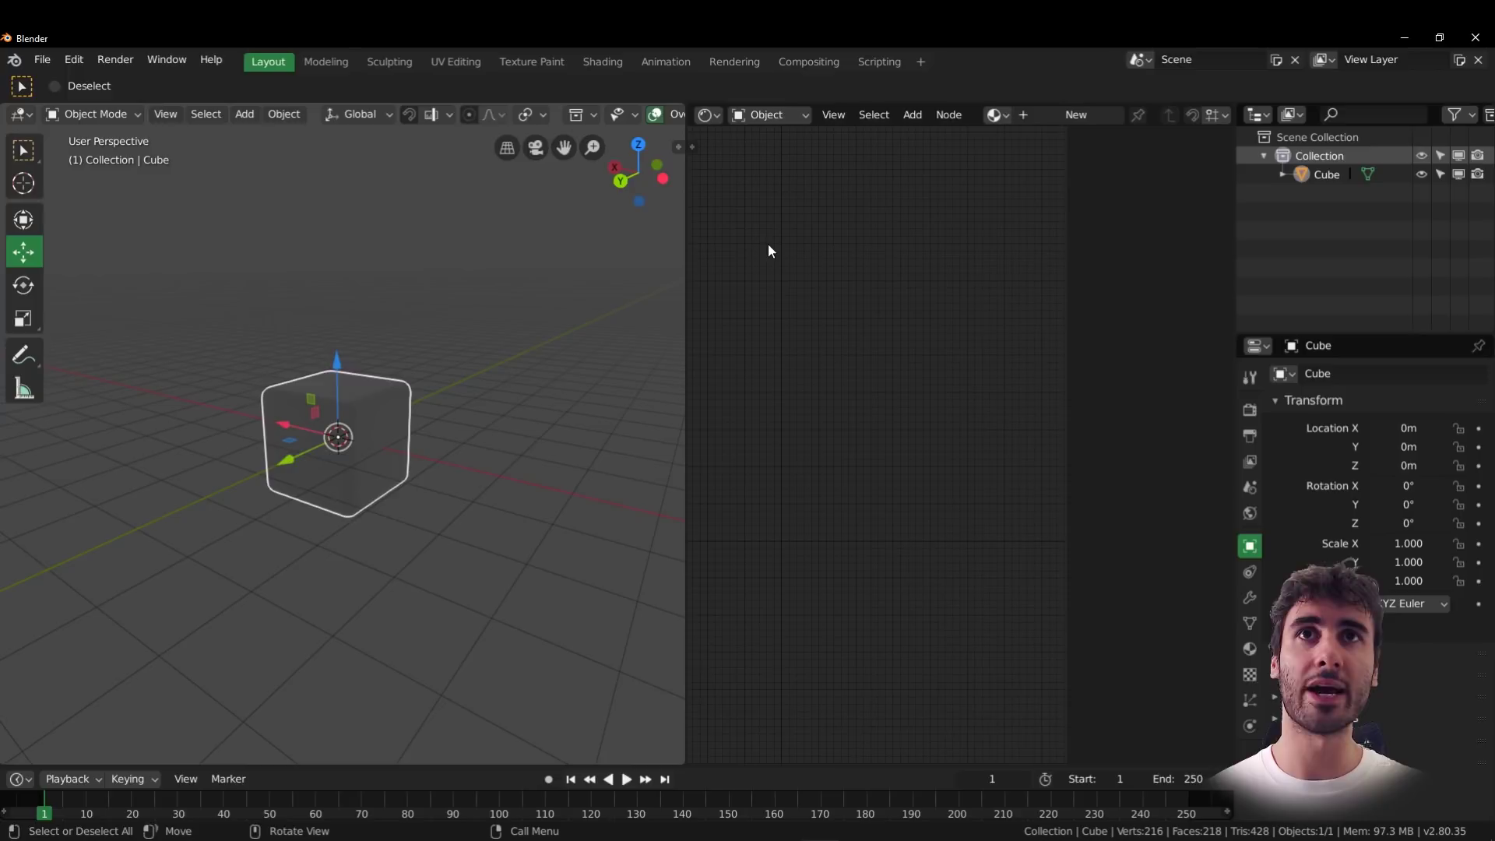
left_click(794, 115)
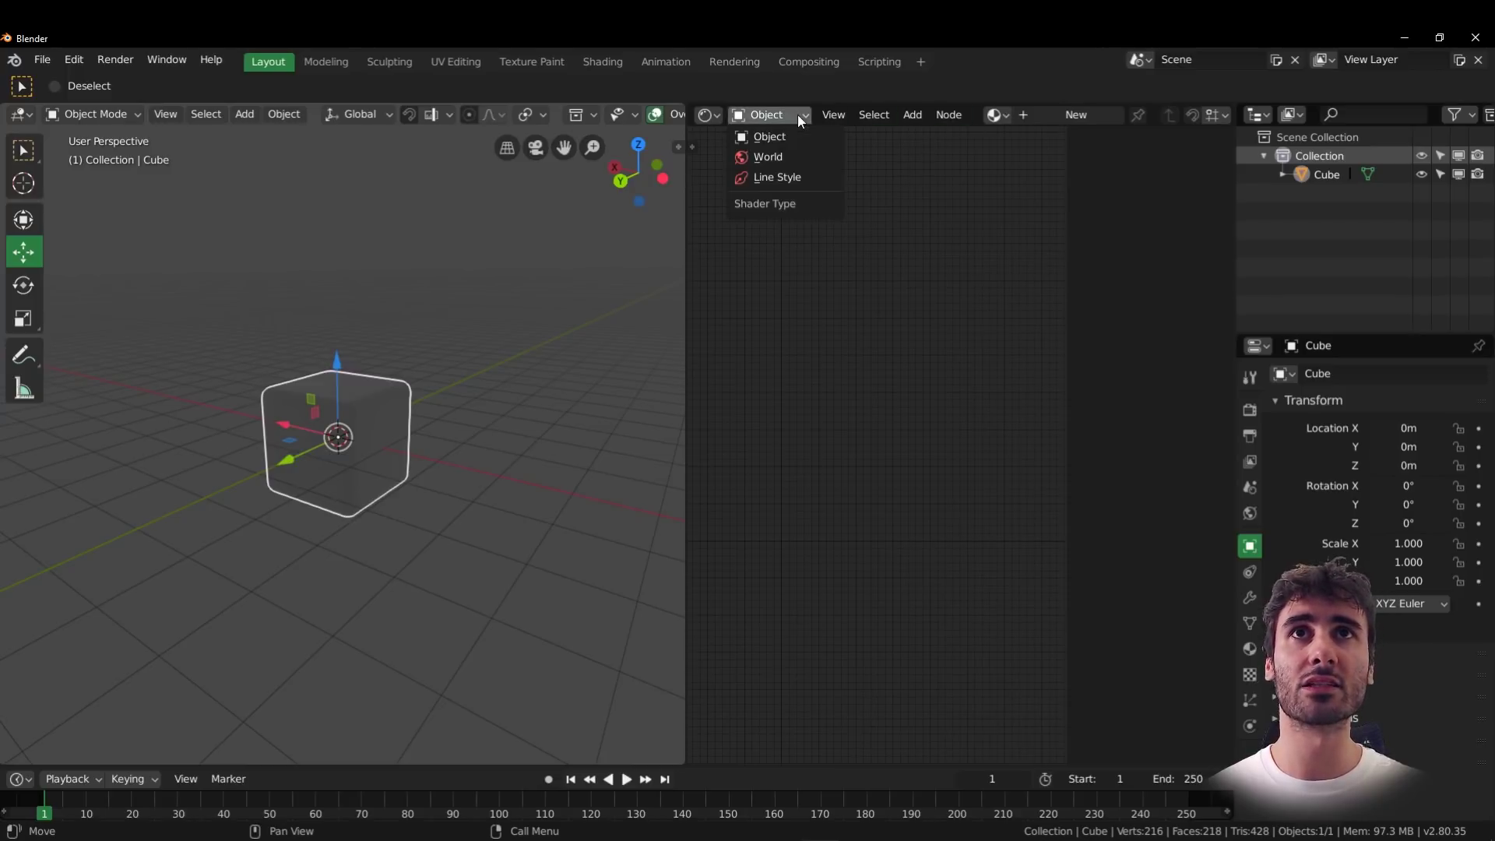
left_click(790, 153)
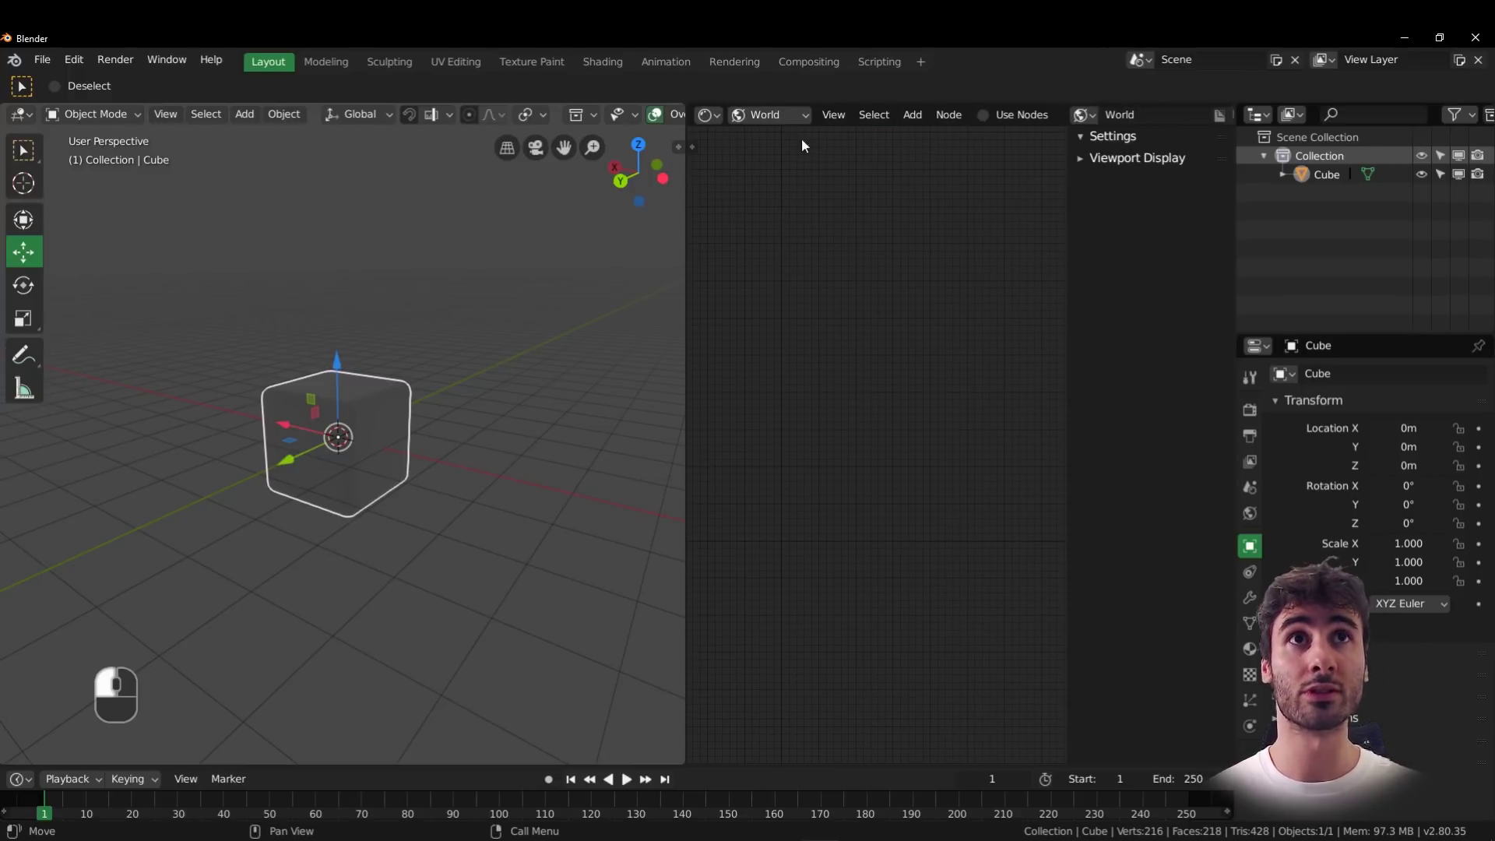
left_click(982, 116)
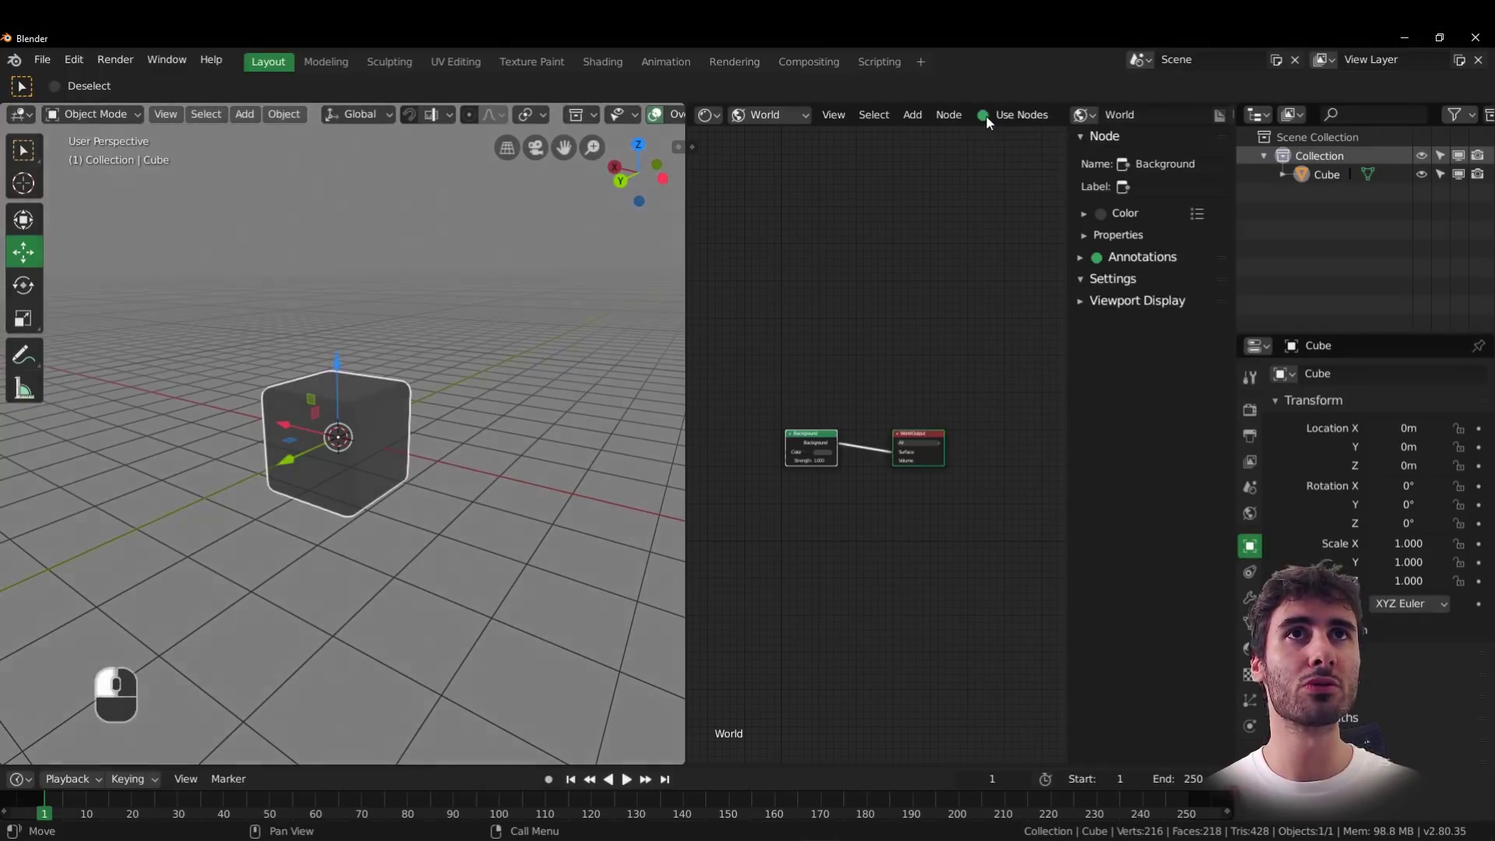
- Change the Background node colour to light pink and tidy the view with the sidebar hidden
middle_click_drag(791, 494, 867, 467)
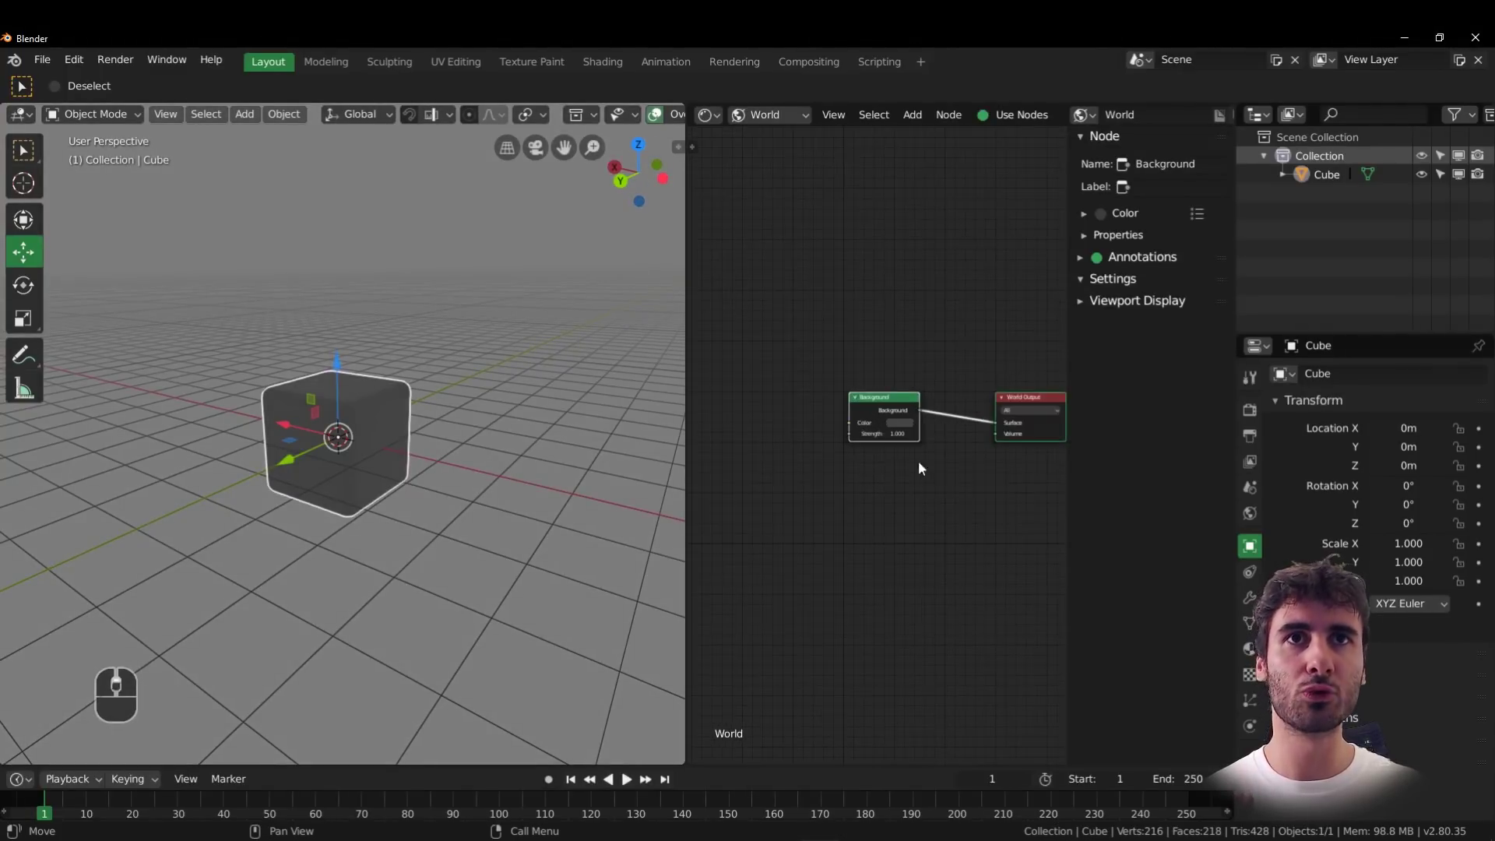
scroll(895, 475, "up", 2)
scroll(861, 483, "up", 2)
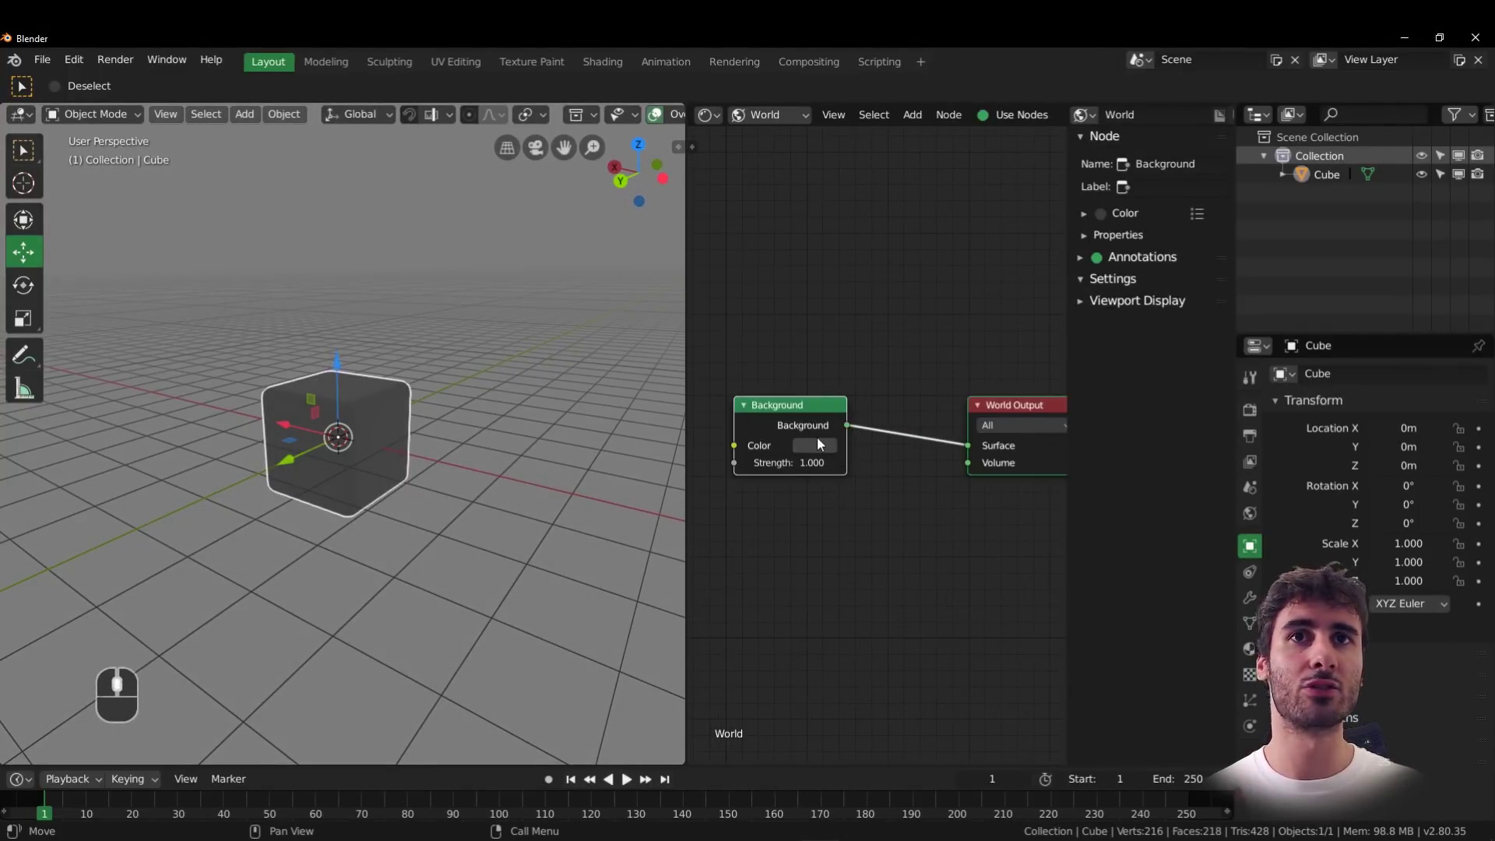
scroll(843, 506, "down", 2)
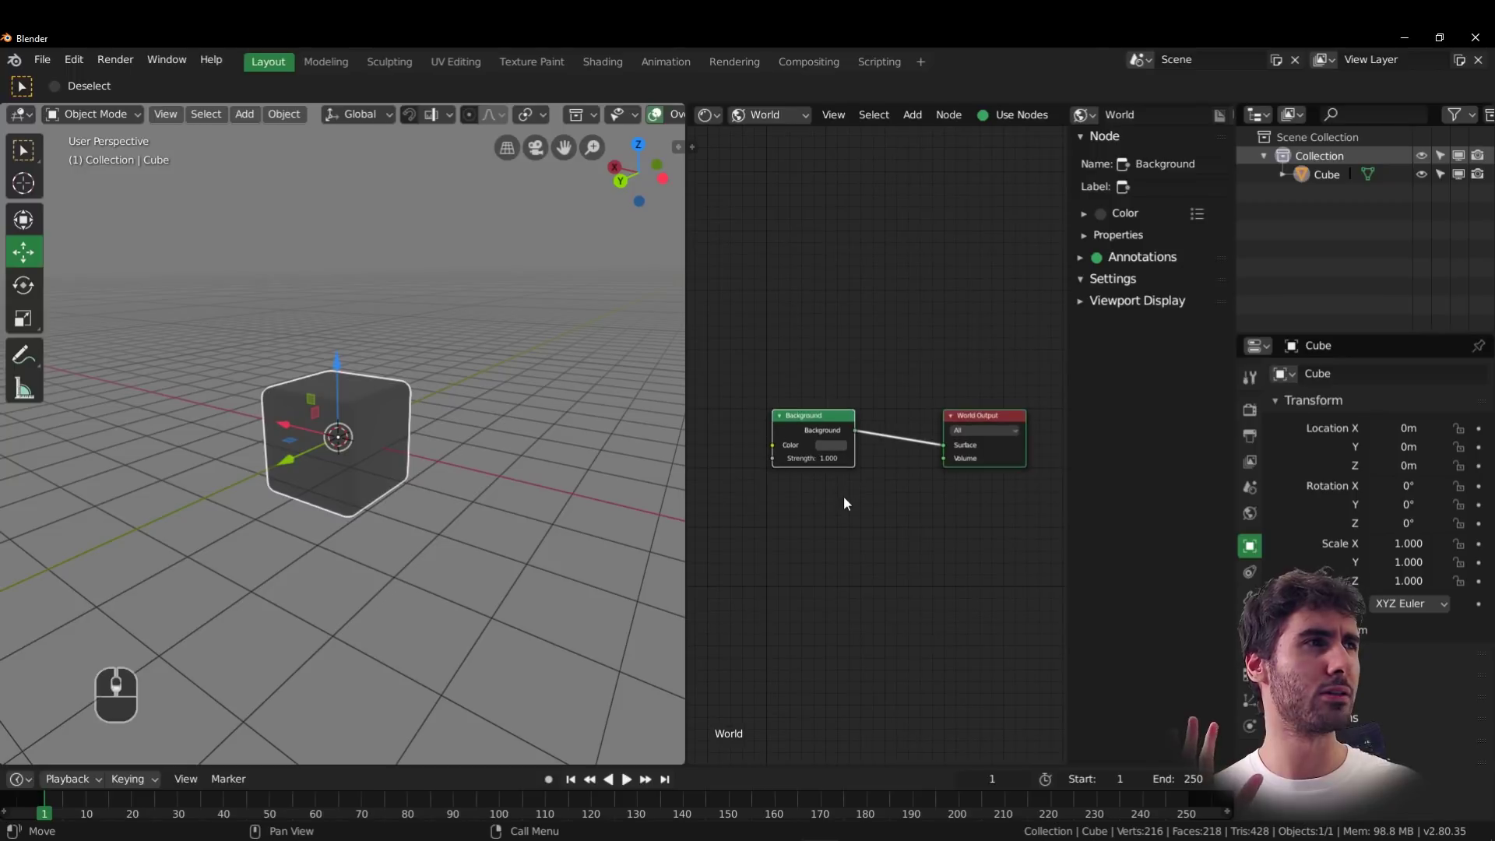
left_click(824, 446)
left_click_drag(917, 343, 871, 324)
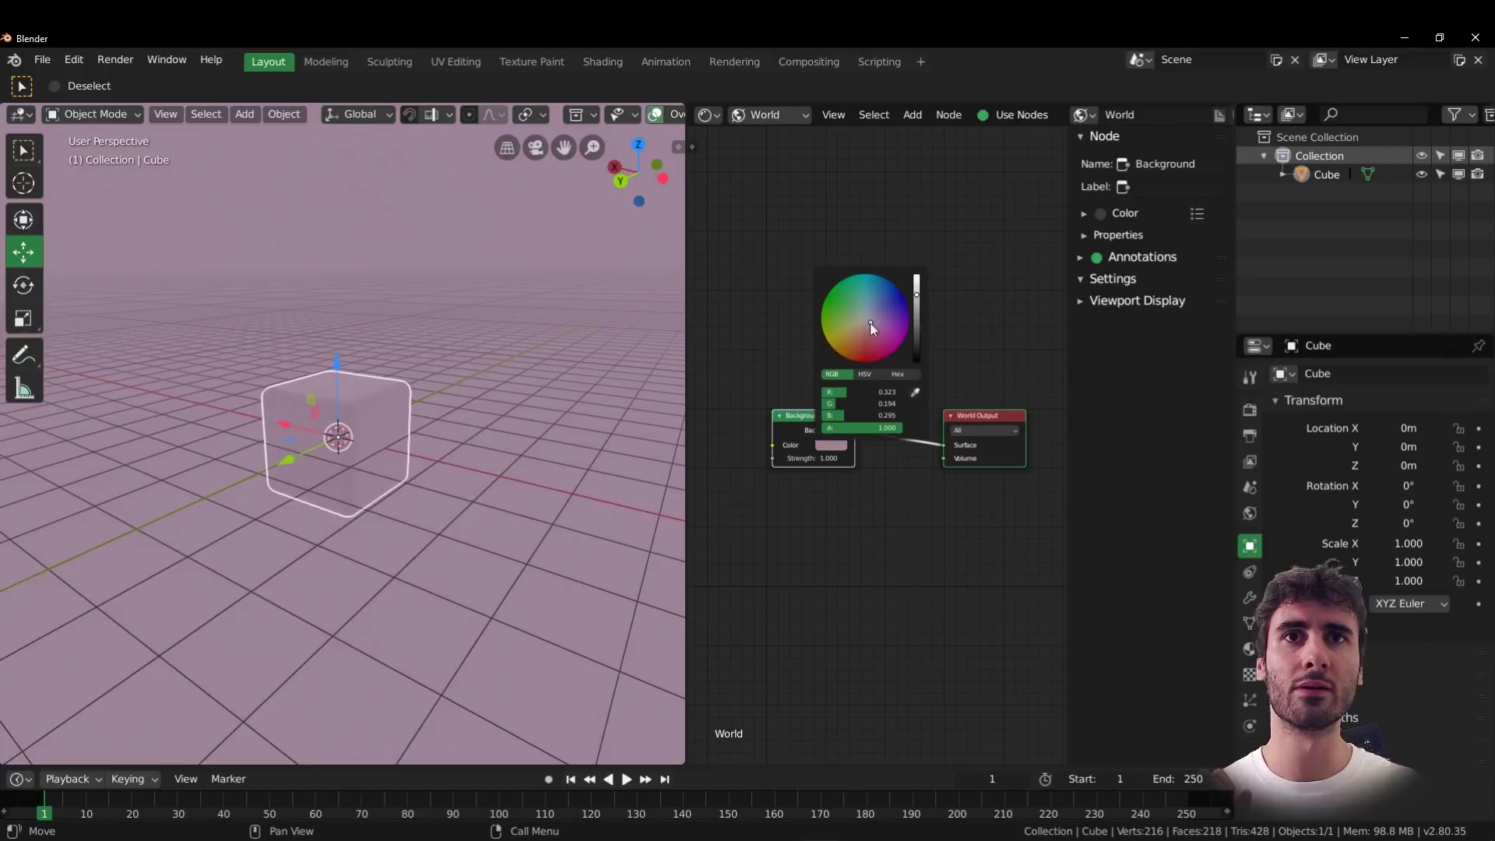
middle_click_drag(799, 358, 850, 366)
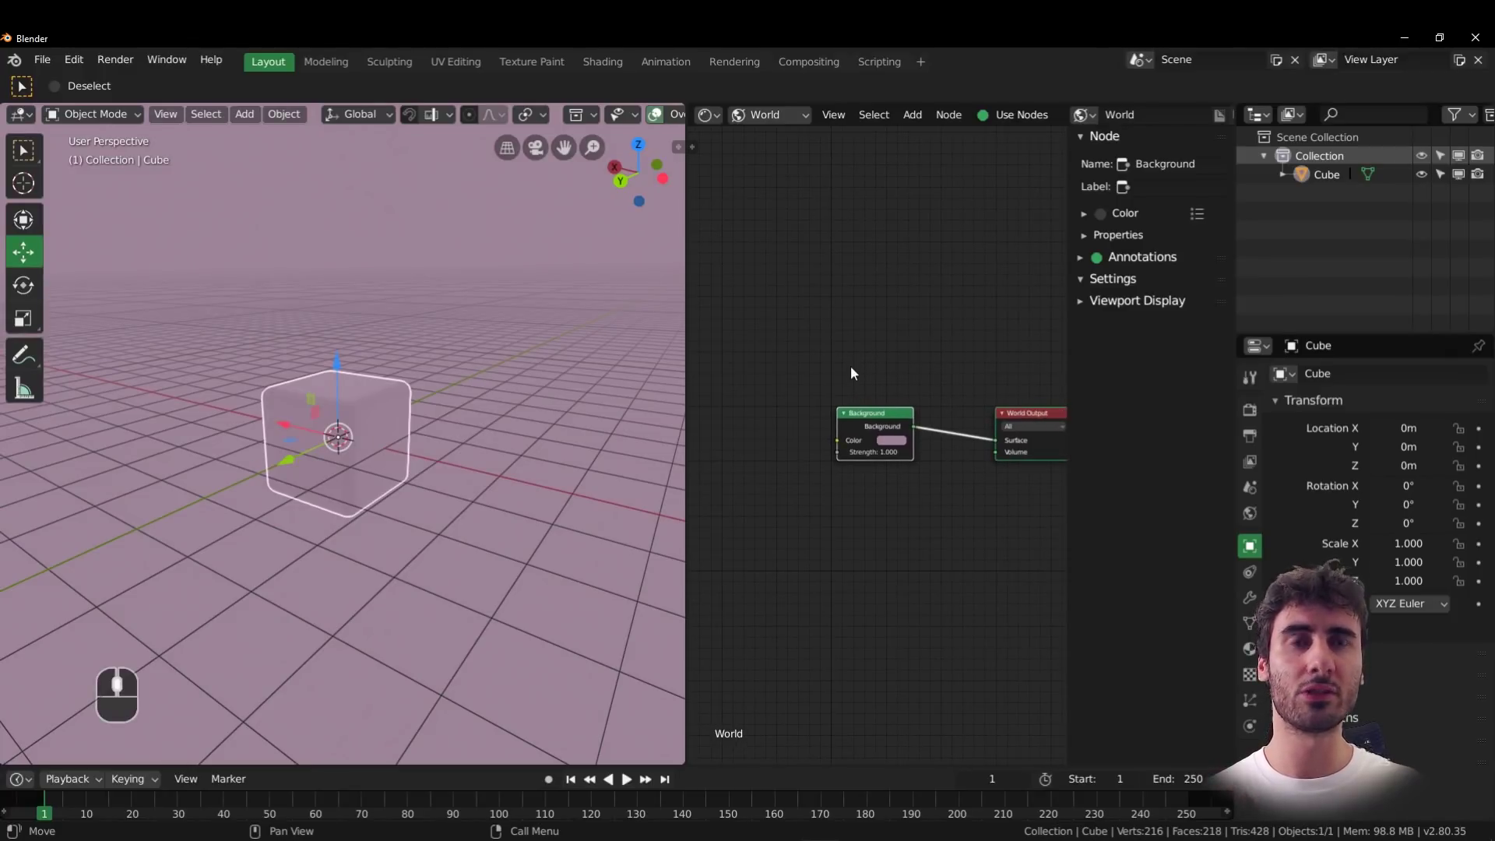
key("n")
scroll(819, 433, "up", 1)
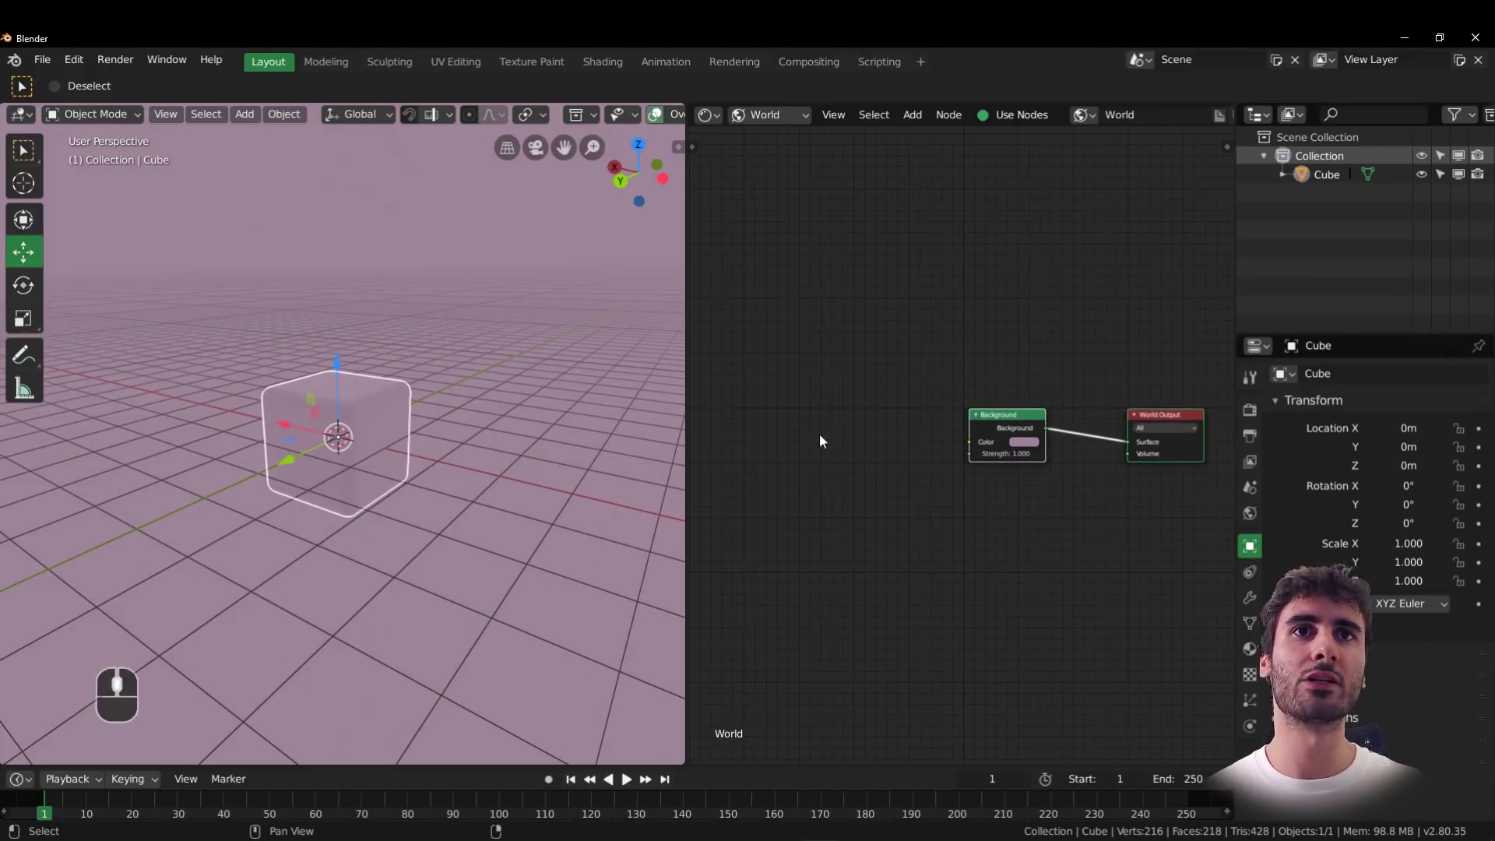
key("shift+a")
- Add an Environment Texture node to the World tree through the node search
left_click(817, 438)
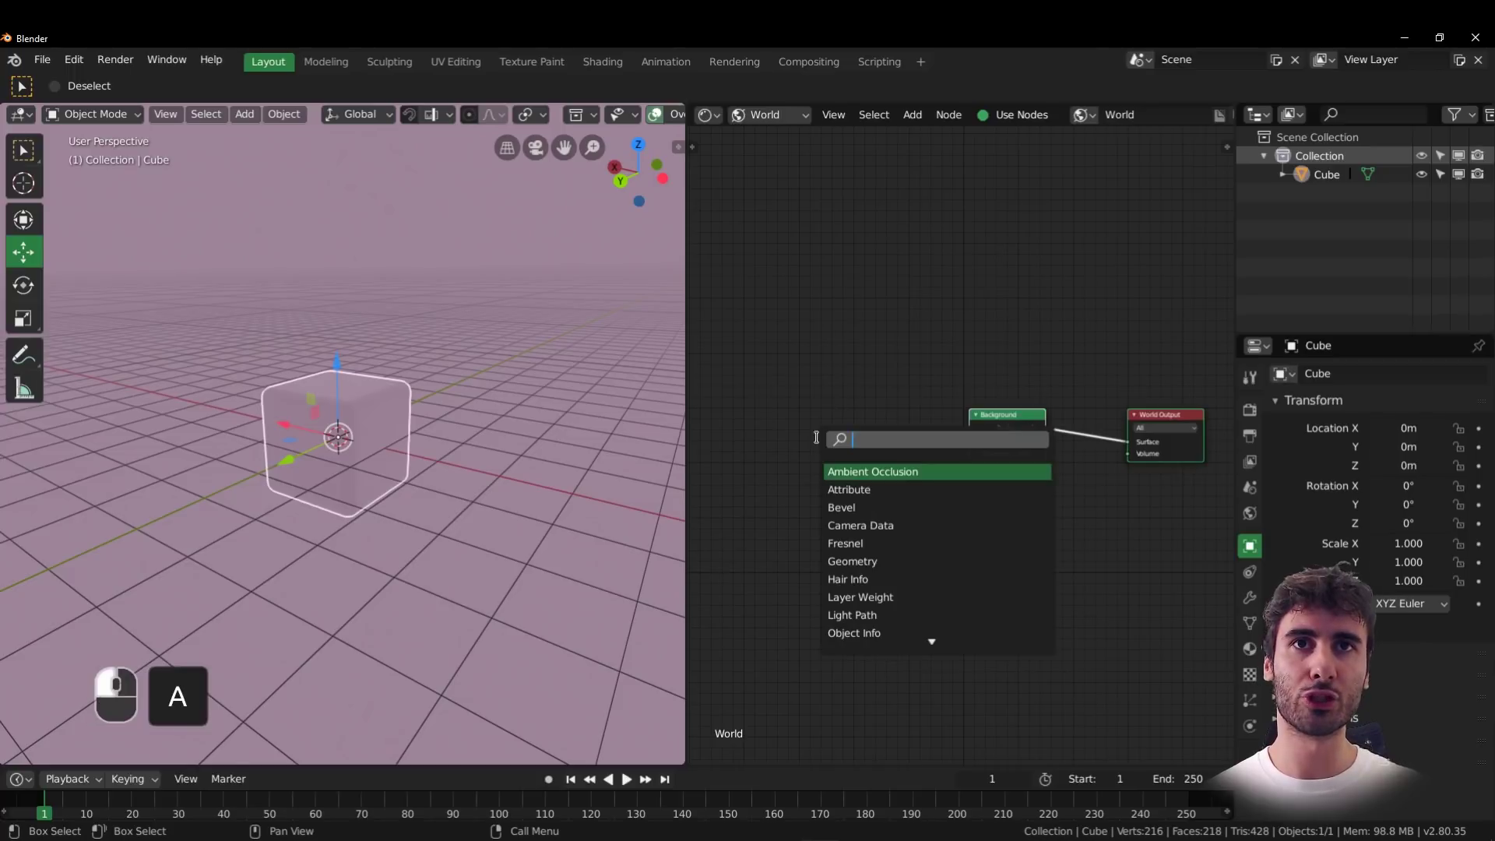
type("en")
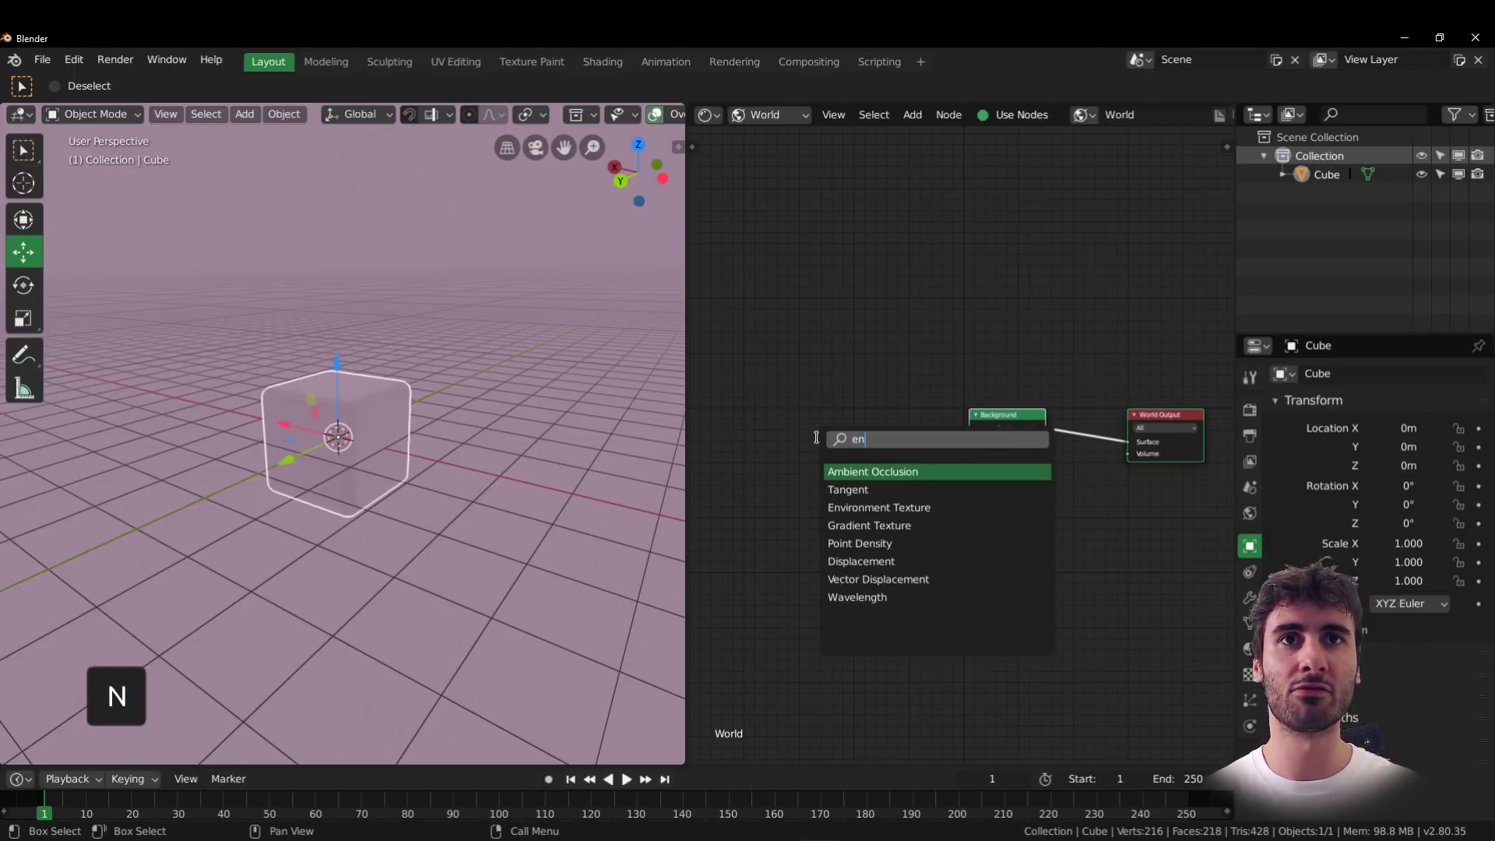
key("Down")
key("Down")
key("Return")
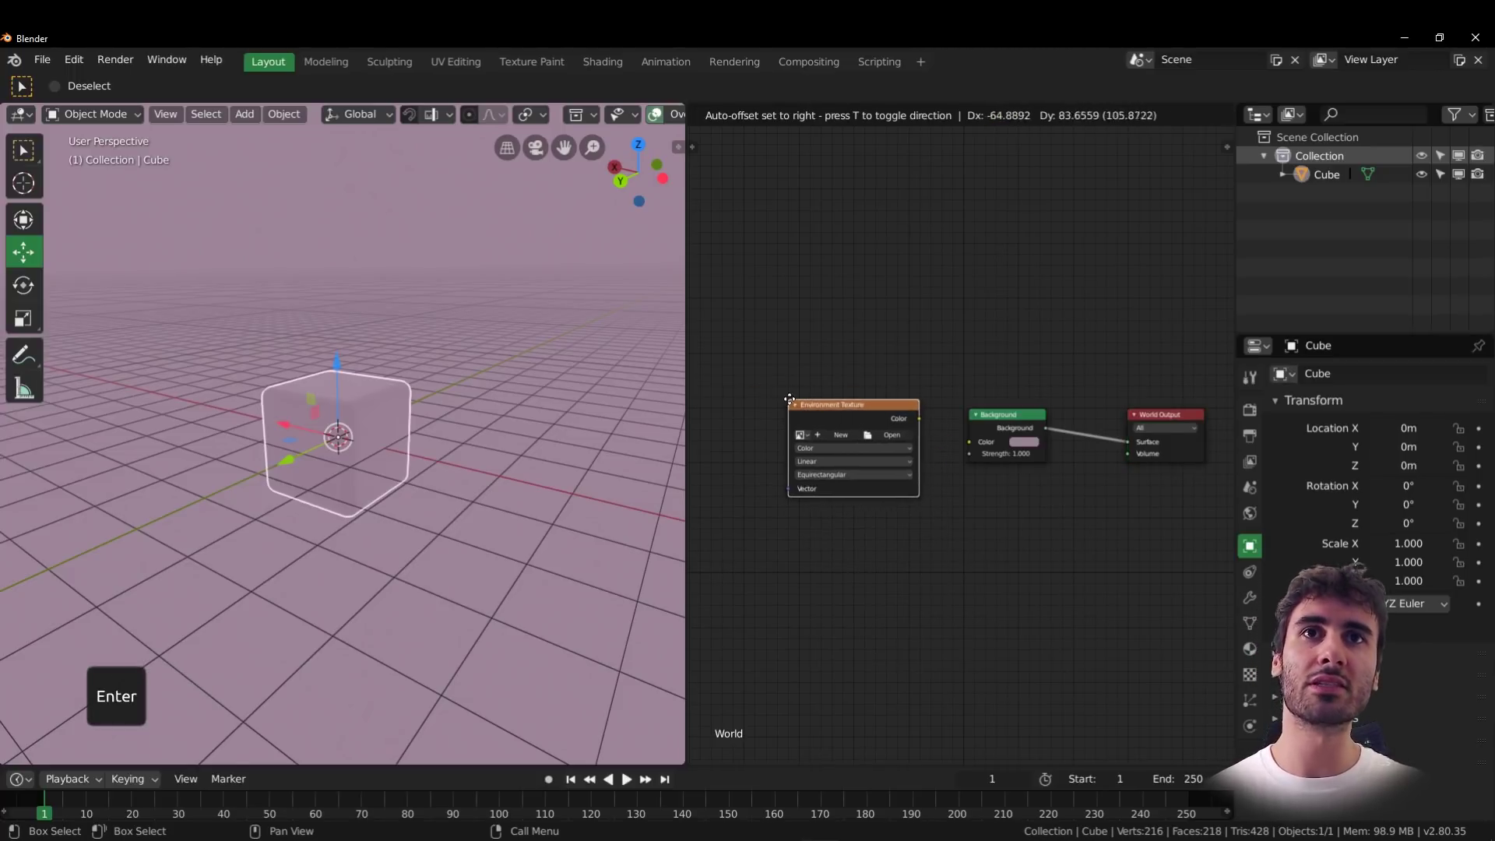
left_click(791, 401)
key("shift+d")
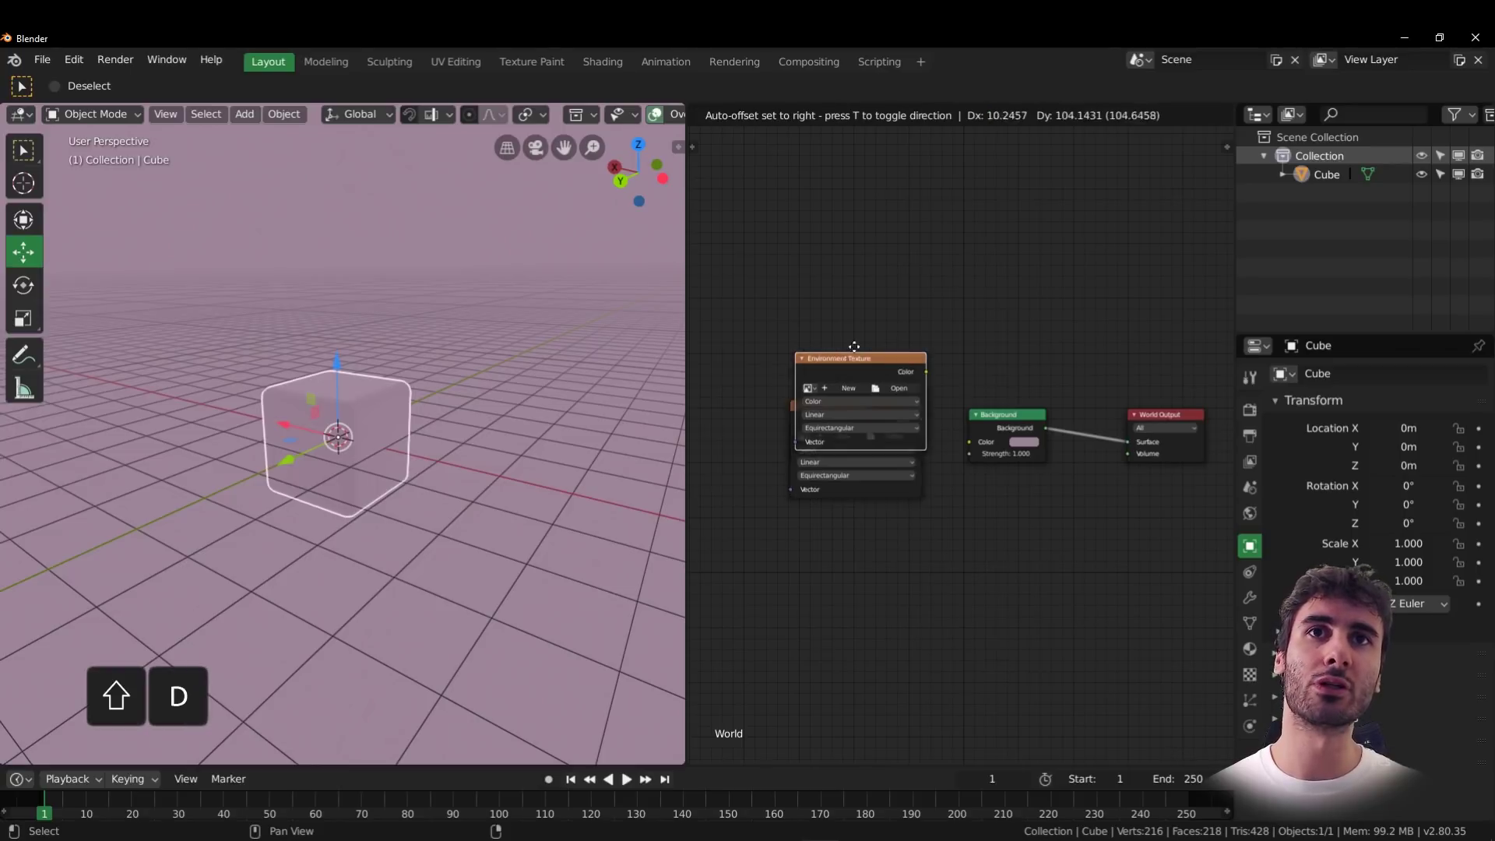
left_click(869, 292)
key("x")
- Add an Image Texture node above it and move both nodes down and left
key("shift+a")
left_click(865, 315)
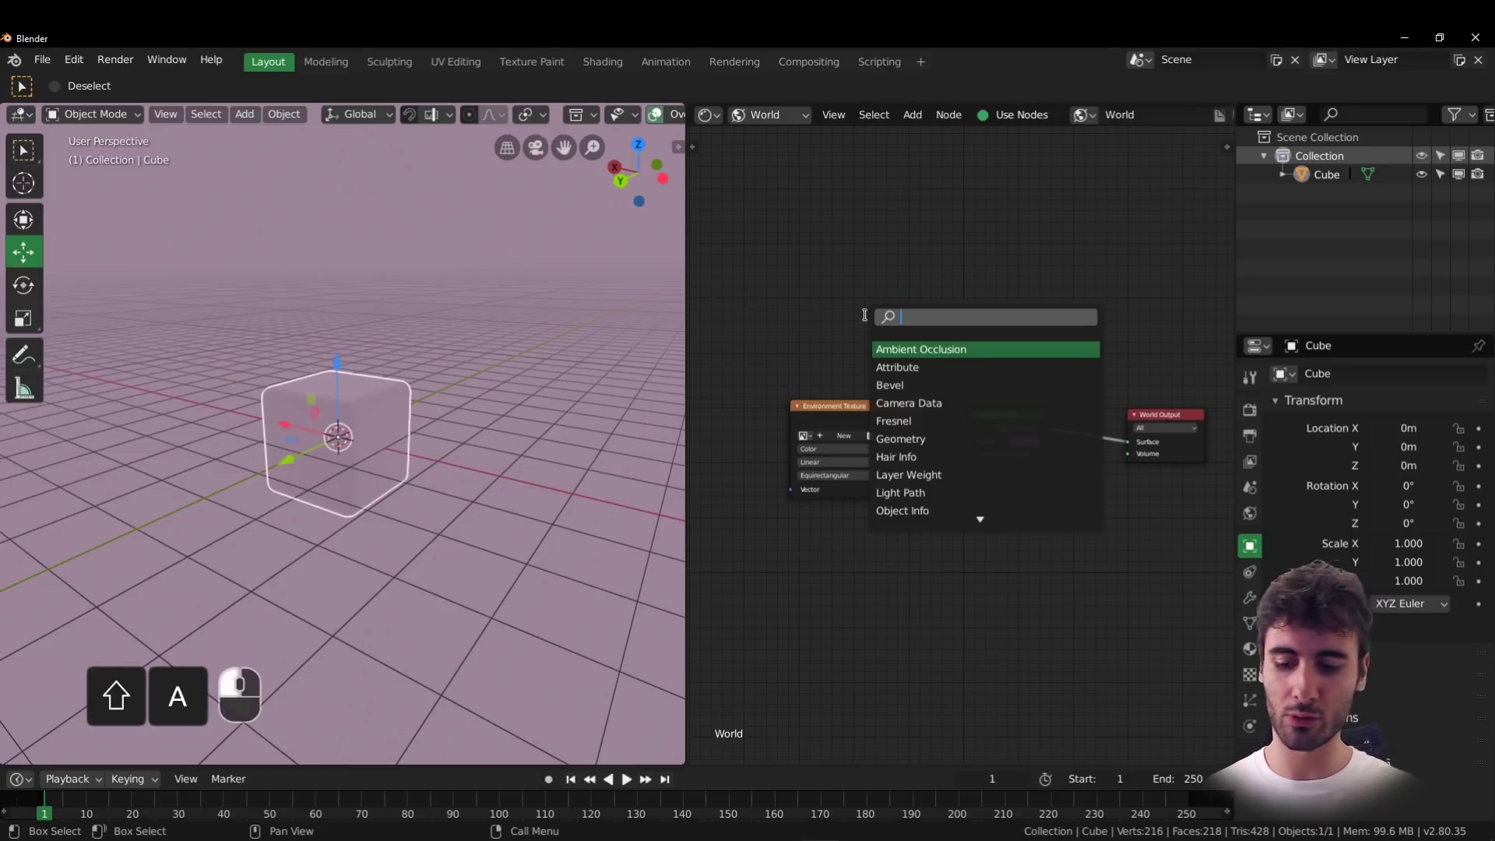
type("ima")
key("Return")
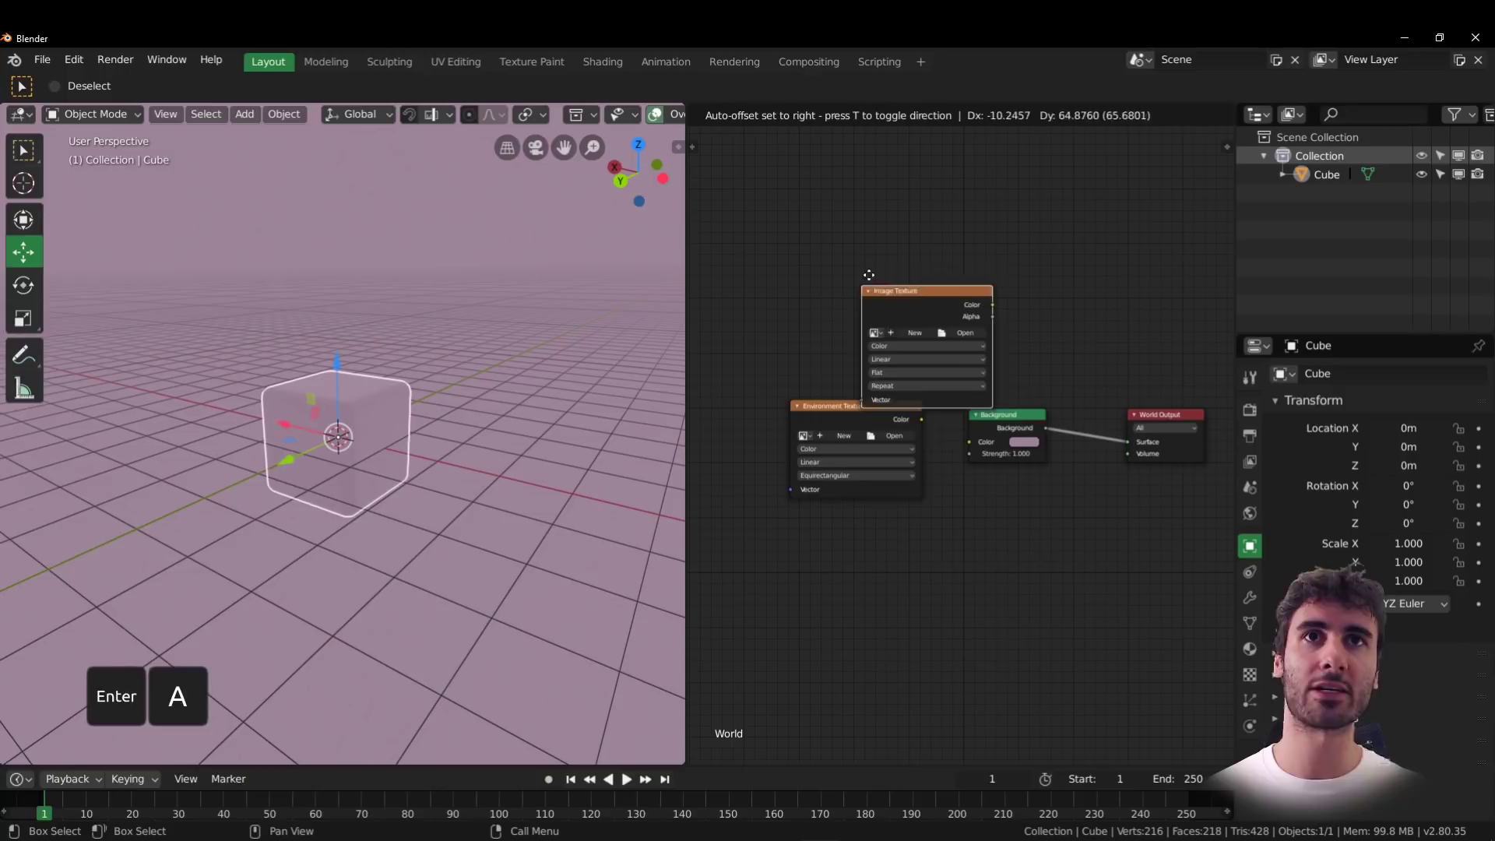
left_click(819, 263)
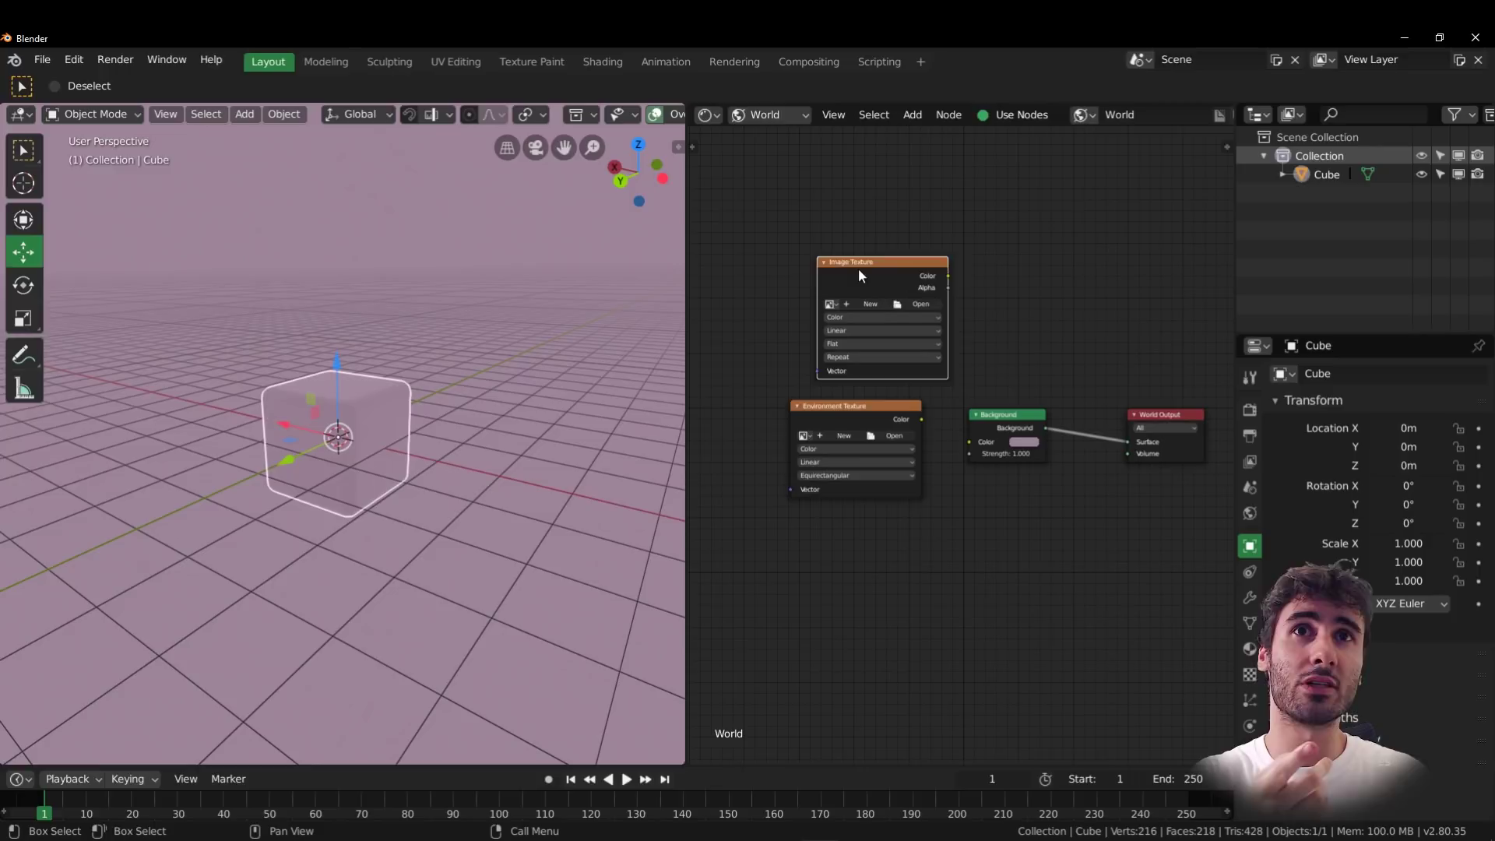
left_click_drag(858, 267, 849, 279)
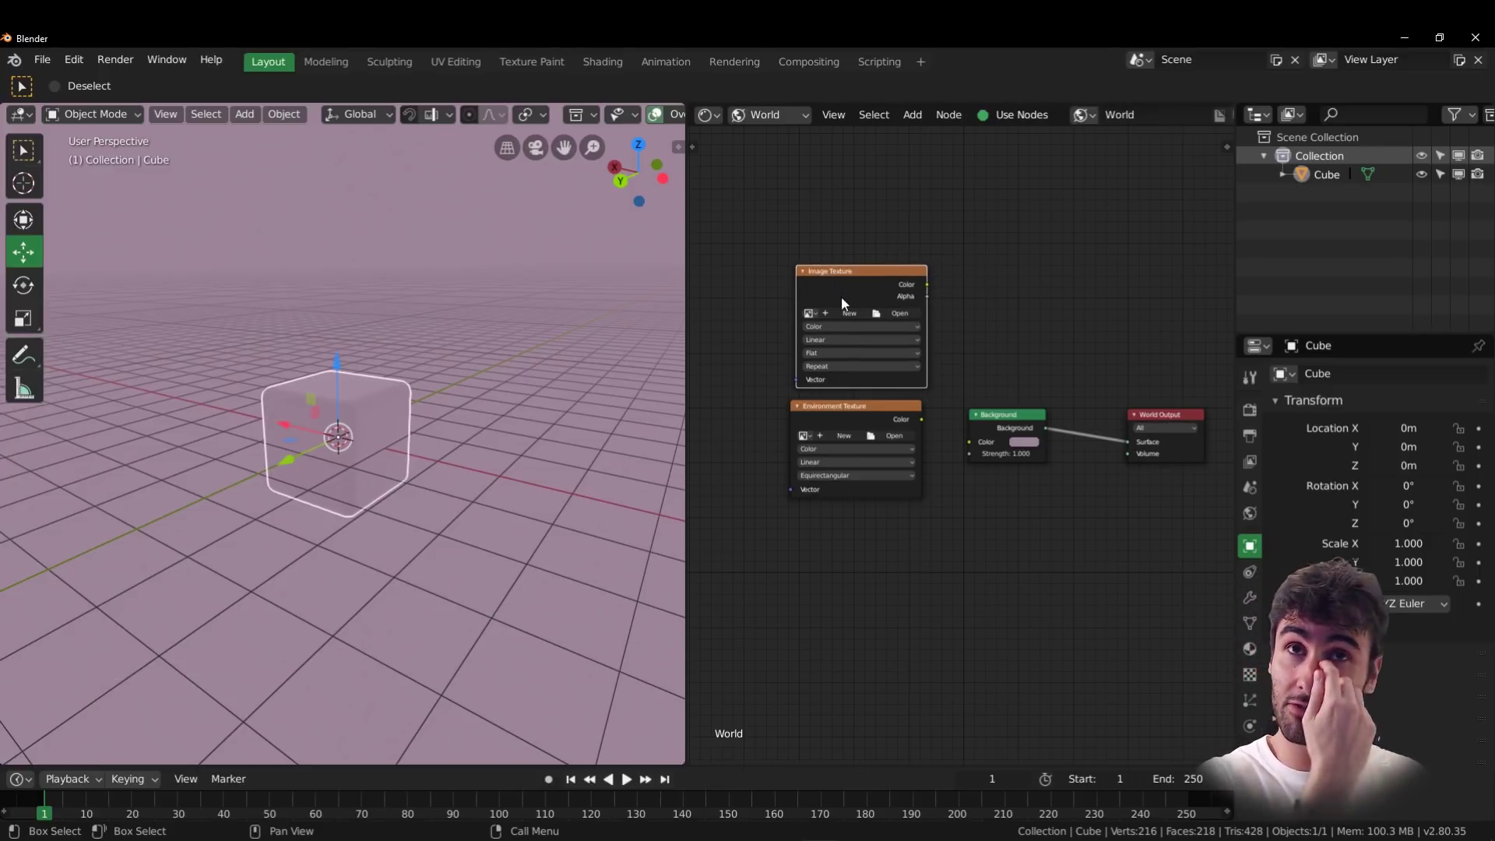
left_click(843, 406)
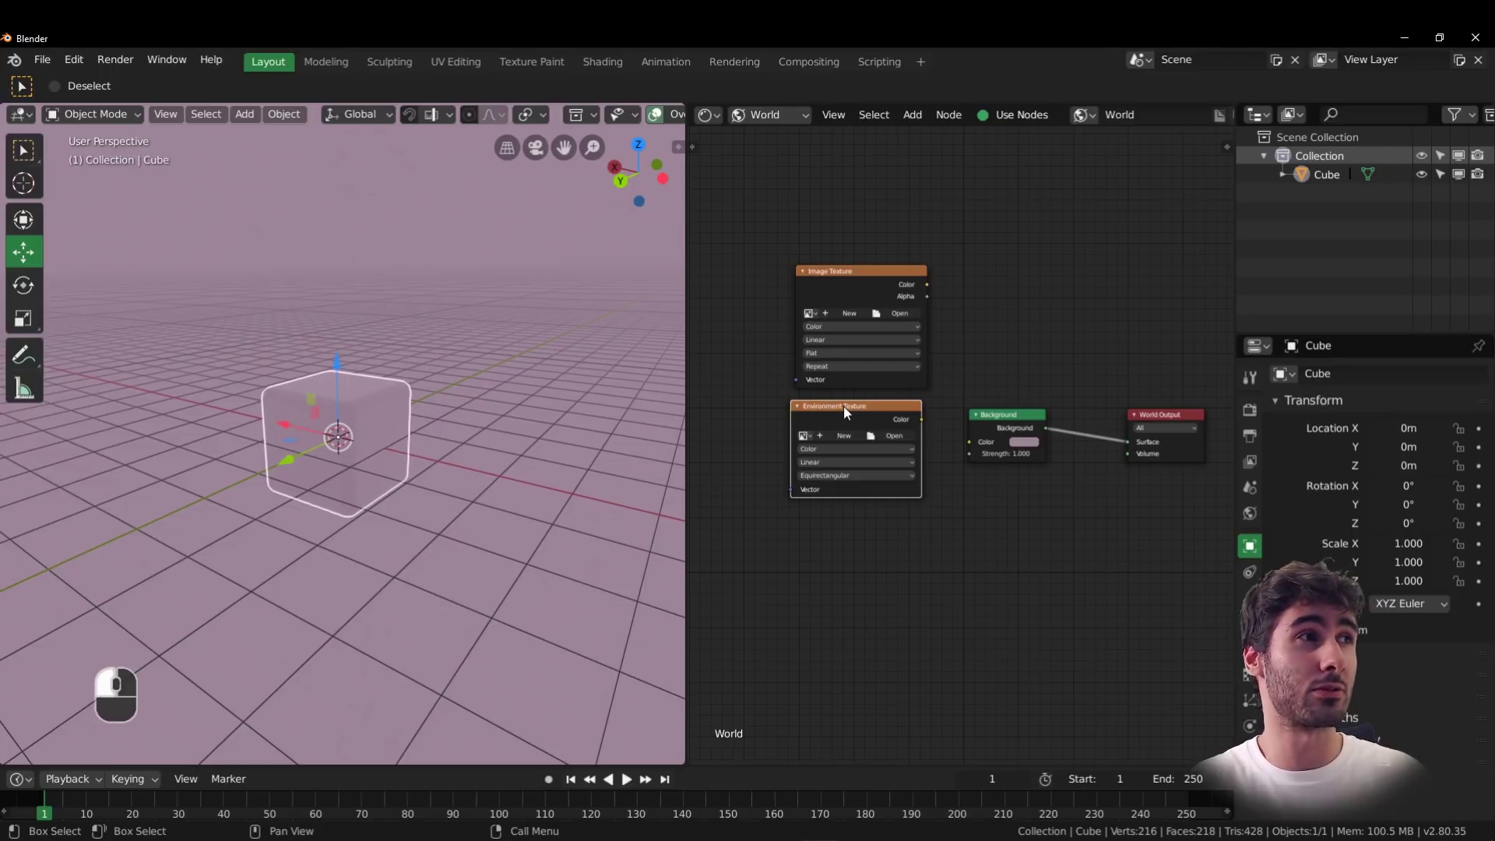
left_click_drag(843, 405, 833, 418)
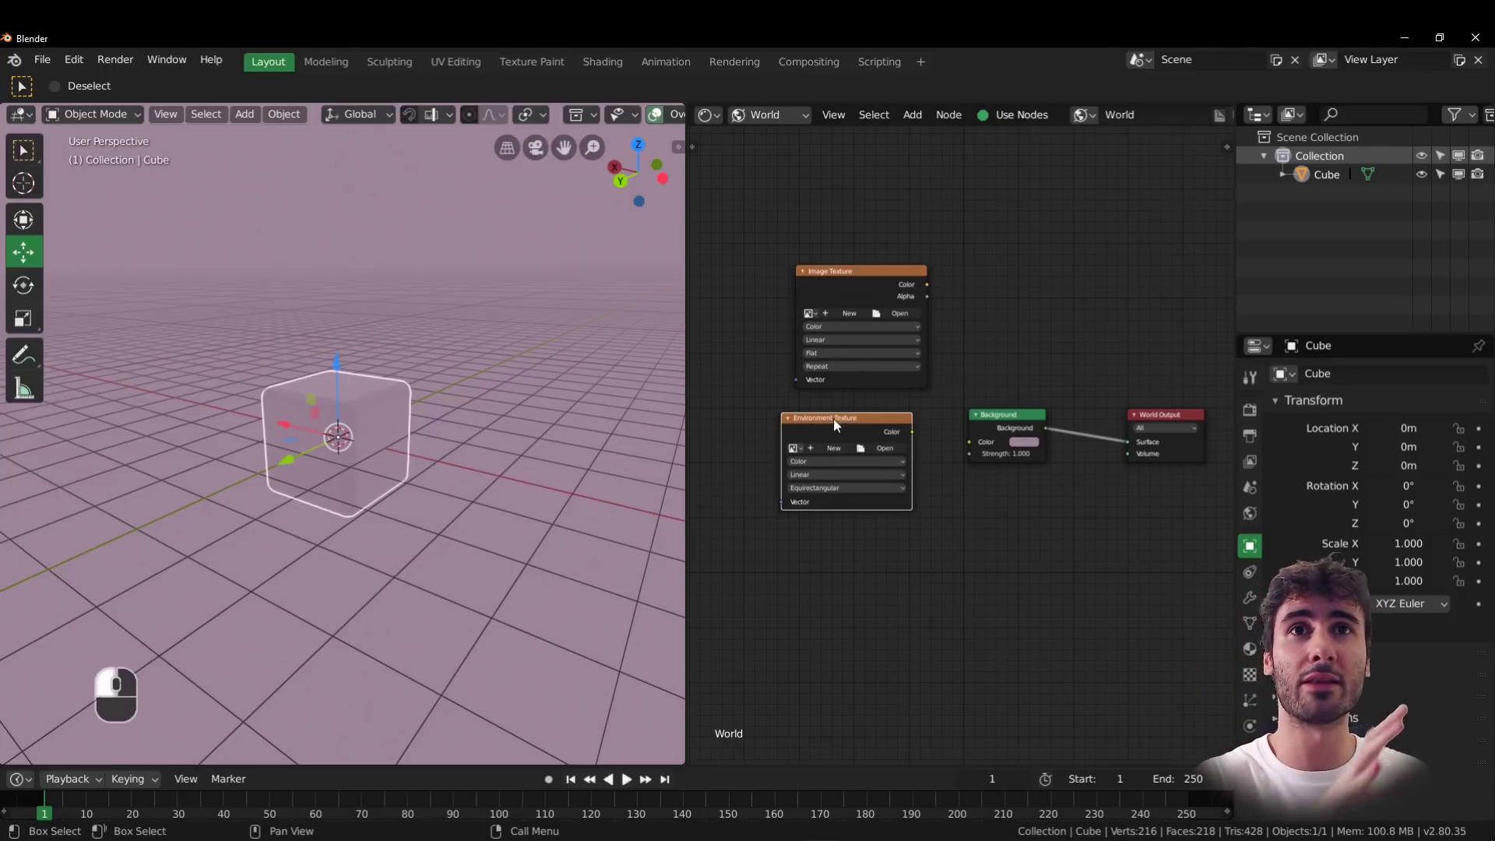
- Load Bonifacio Street.exr from the pasted Exterior folder into the Environment Texture node
left_click(879, 448)
left_click(324, 138)
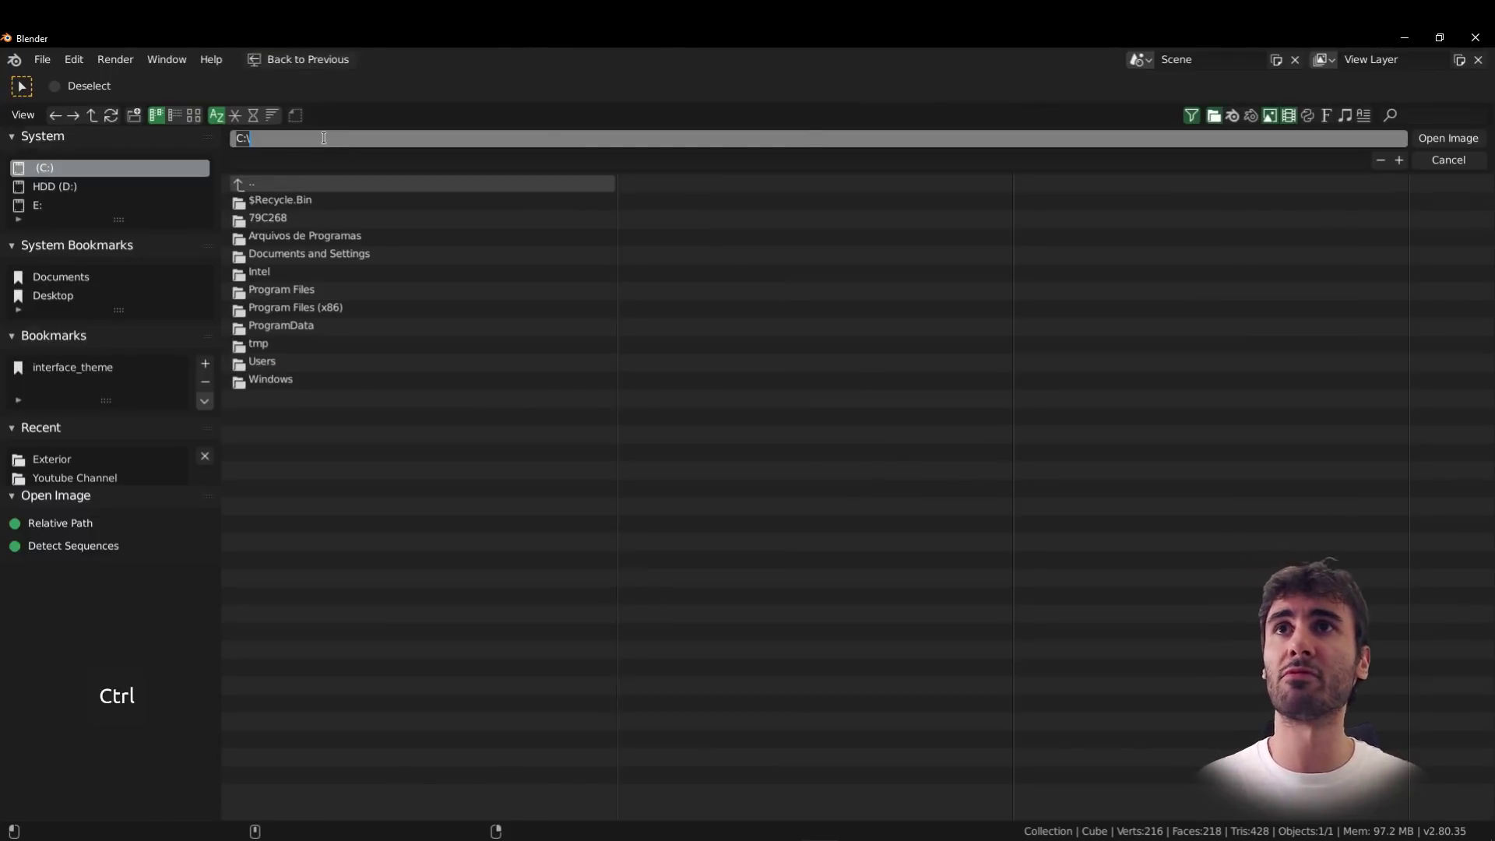
type("D:\\Softwares\\Steam\\steamapps\\common\\Substance Painter 2019\\resources\\shelf\\allegorithmic\\environments\\Exterior")
key("Return")
left_click(194, 115)
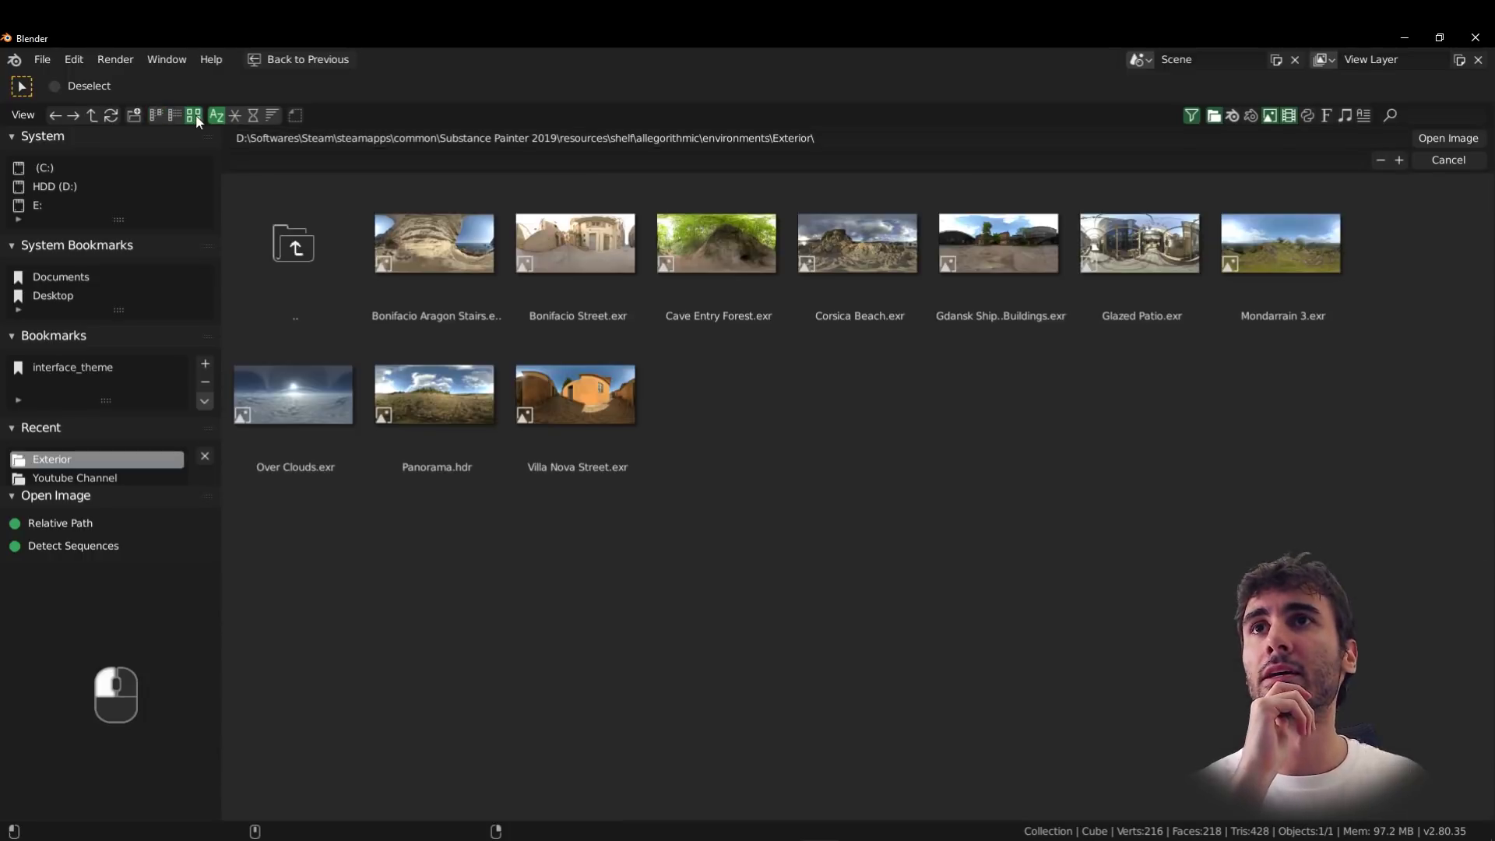
left_click(596, 265)
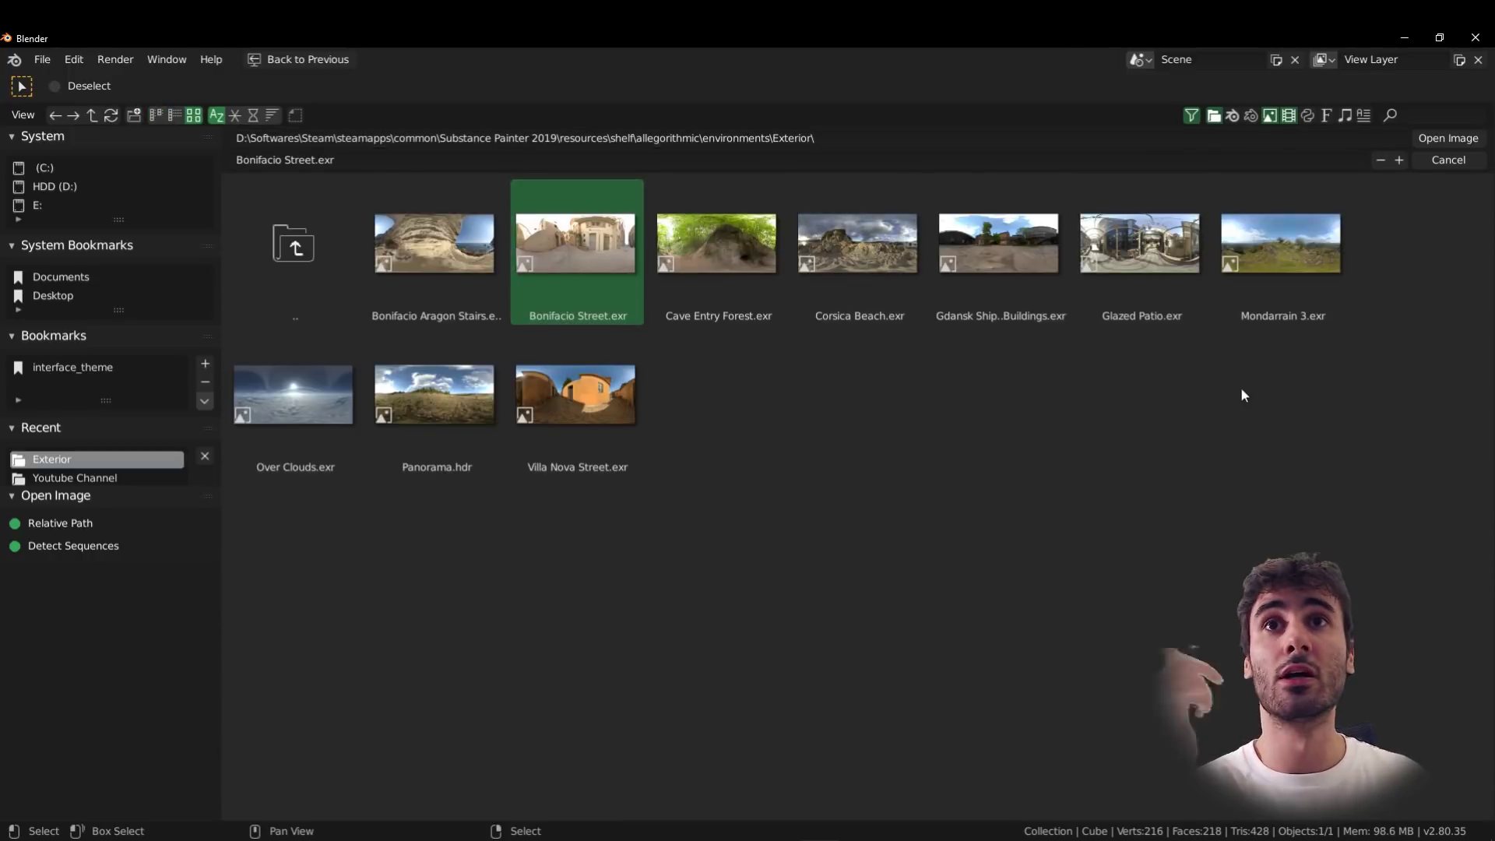
left_click(1436, 137)
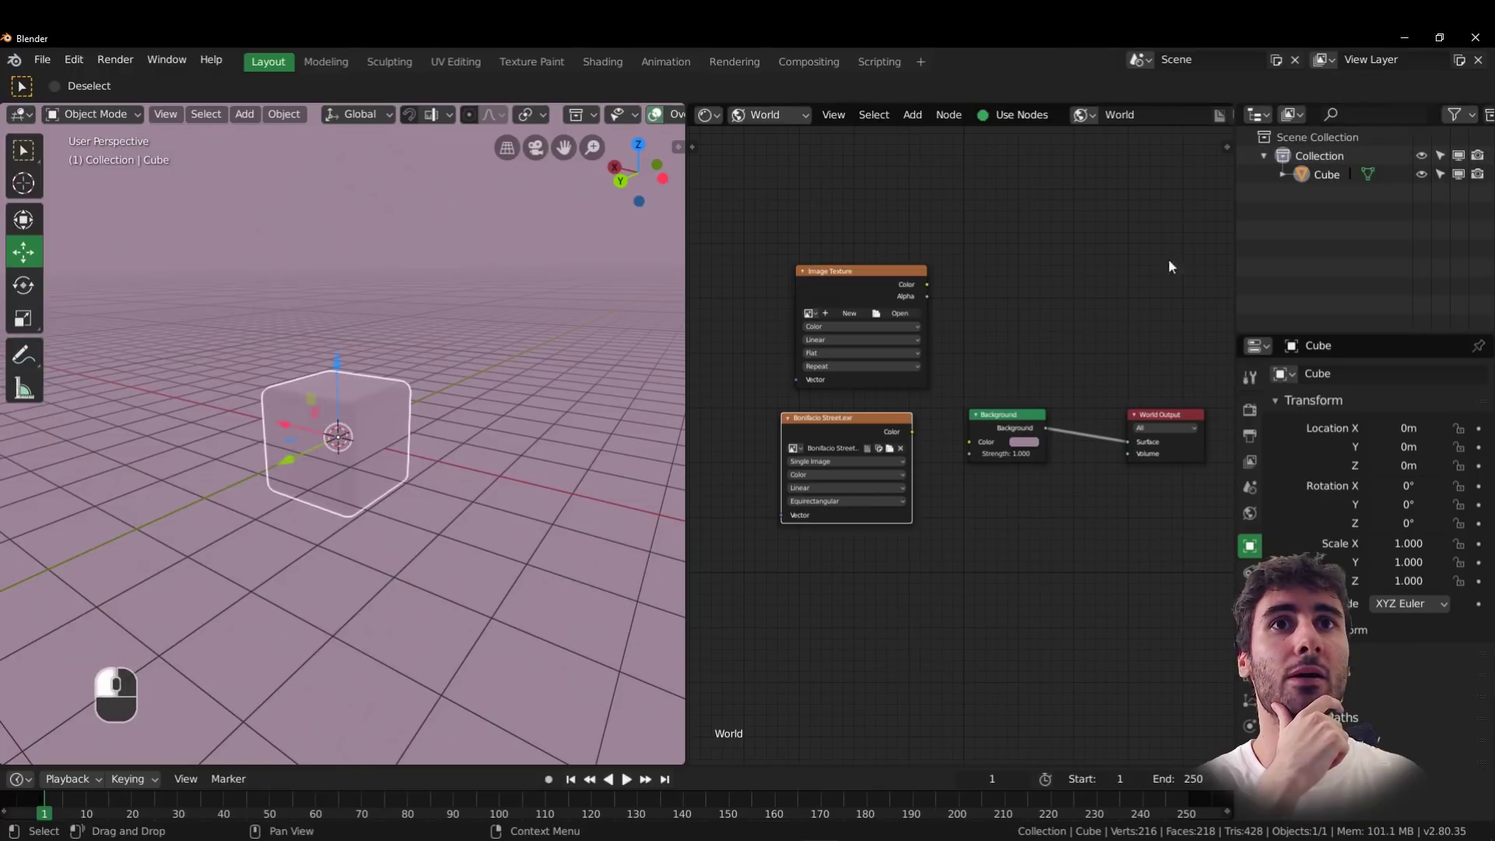
- Link the Environment Texture Color output to the Background Color input
left_click_drag(907, 434, 970, 442)
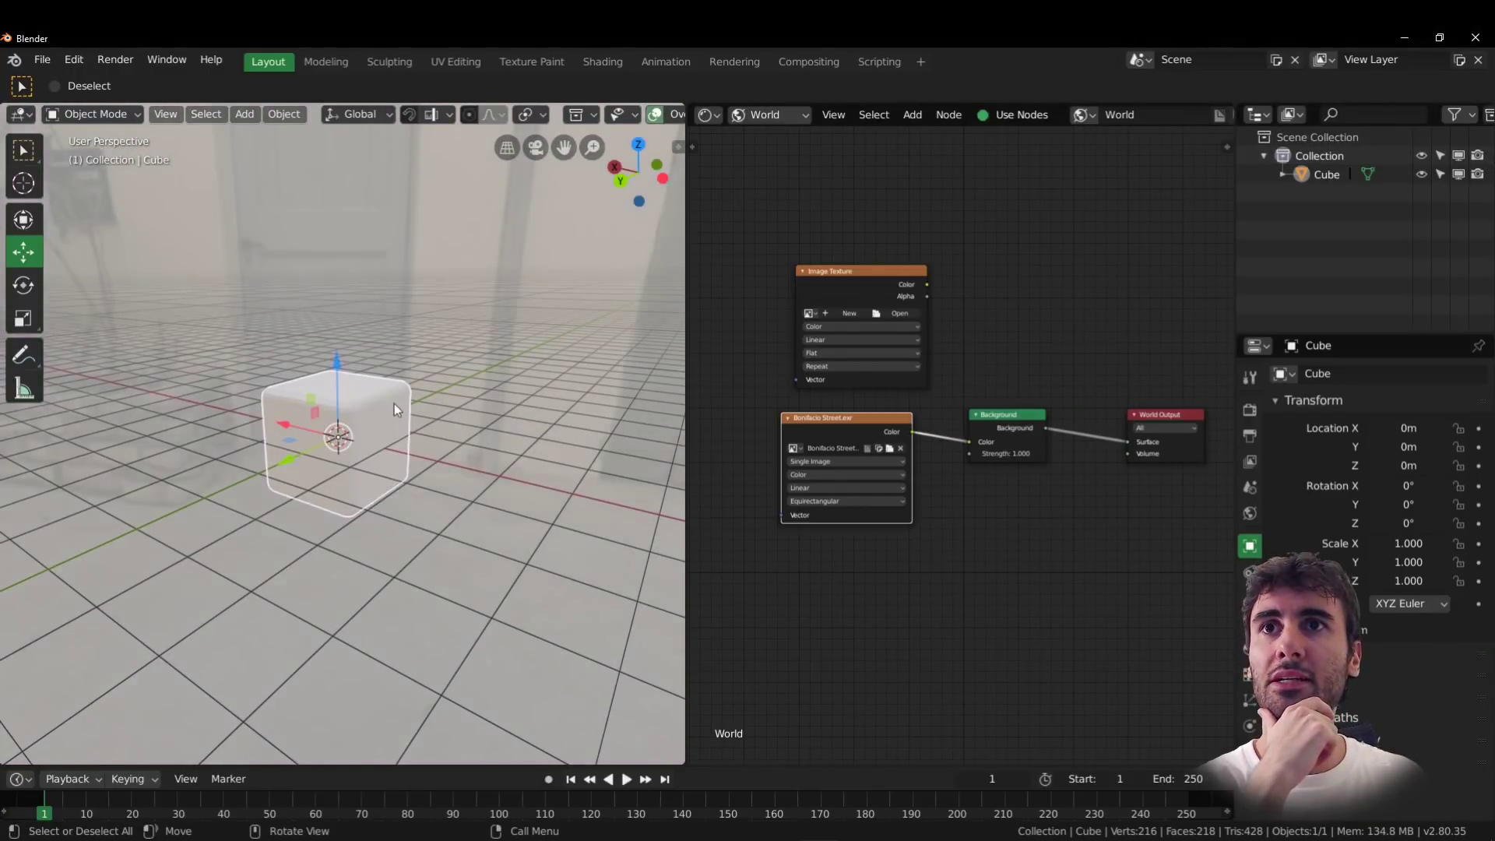
middle_click_drag(460, 383, 596, 380)
key("alt+Tab")
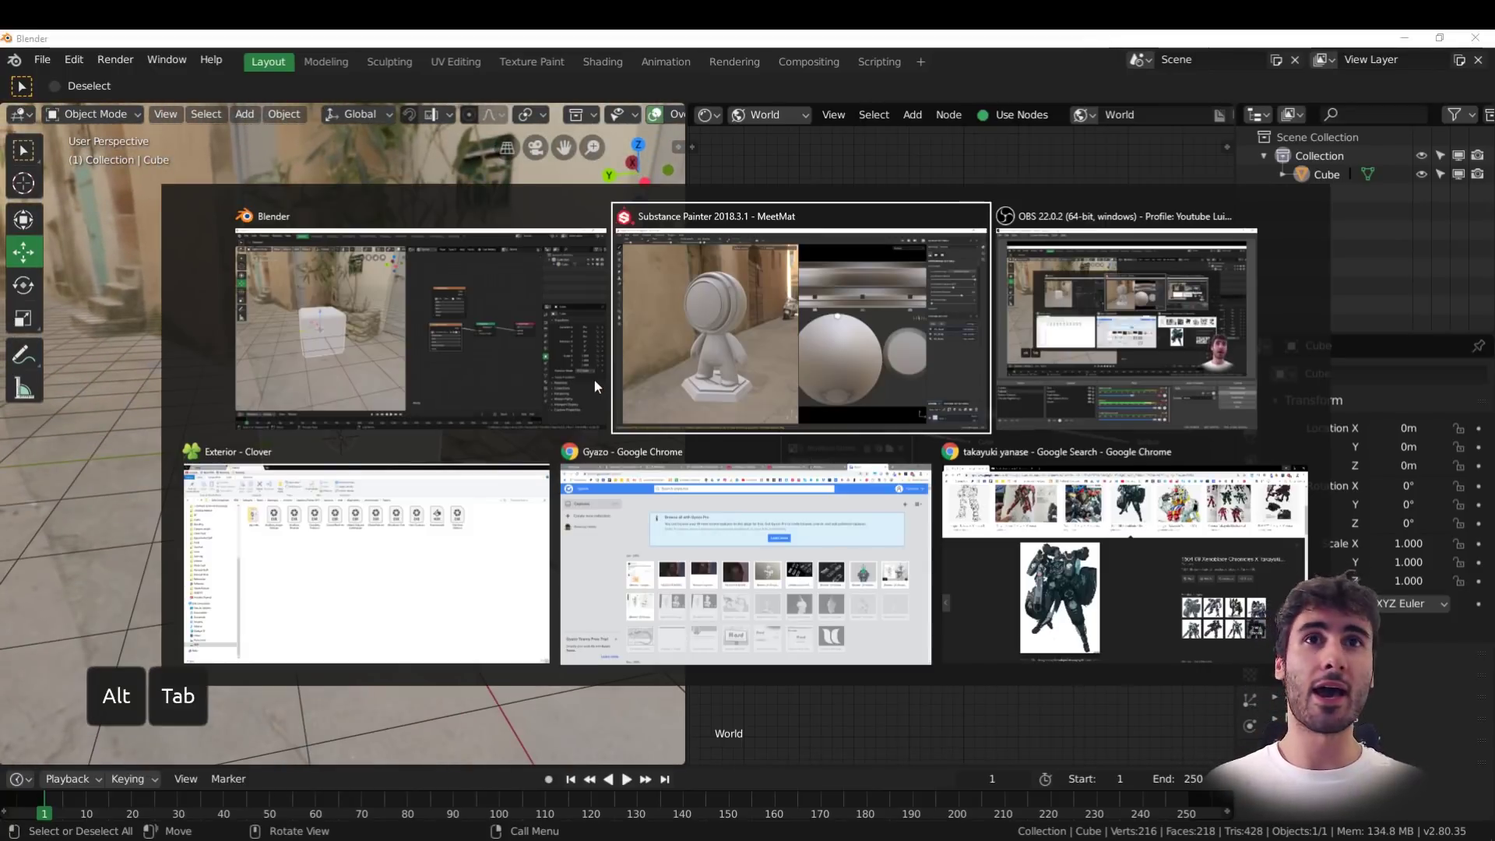
mouse_move(234, 381)
left_mouse_down("alt")
mouse_move(478, 380)
mouse_move(402, 378)
left_mouse_up("alt")
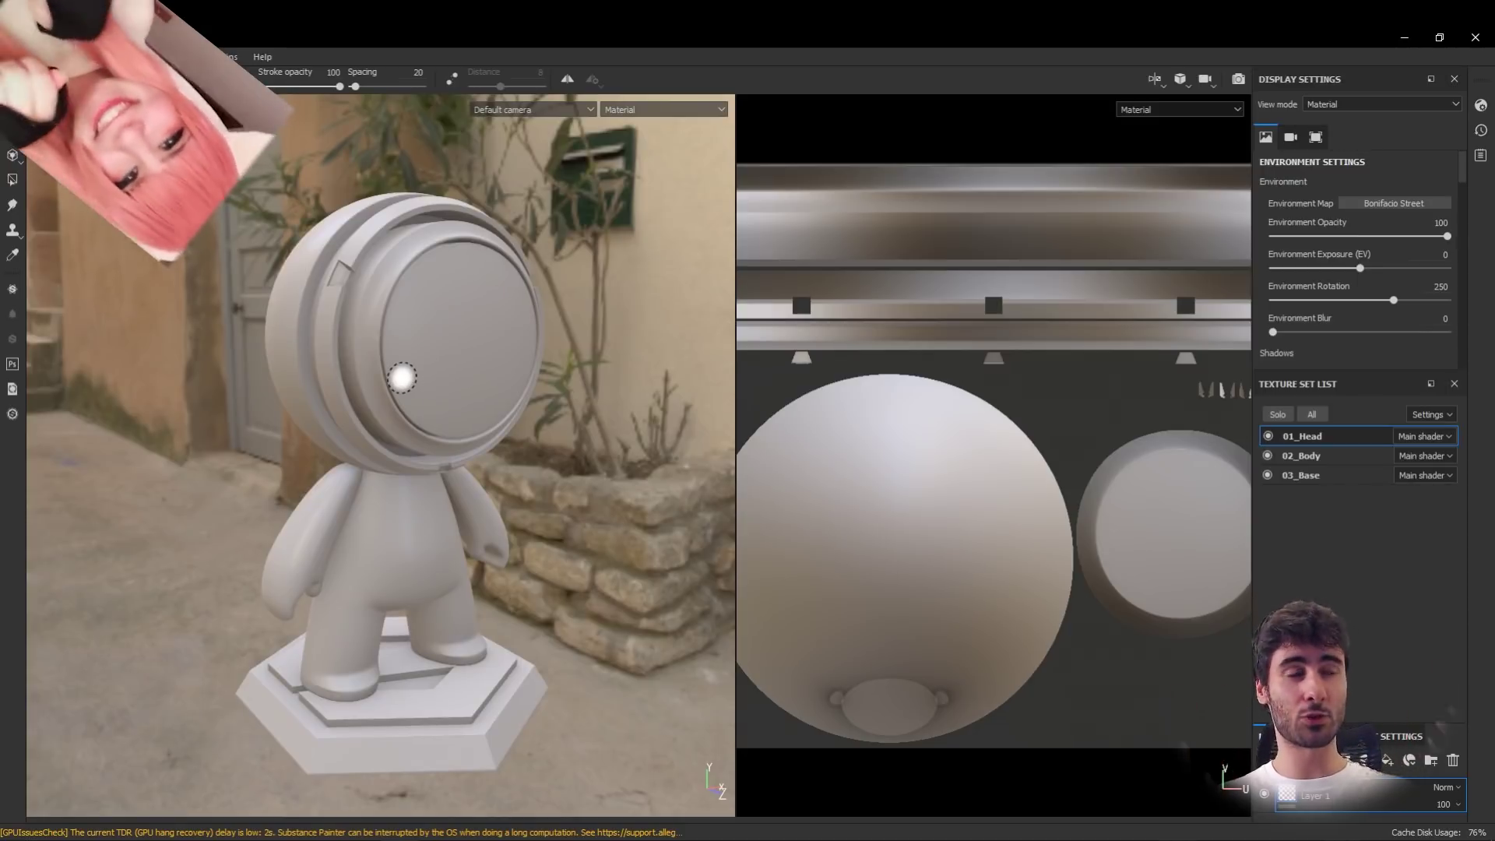
key("alt+Tab")
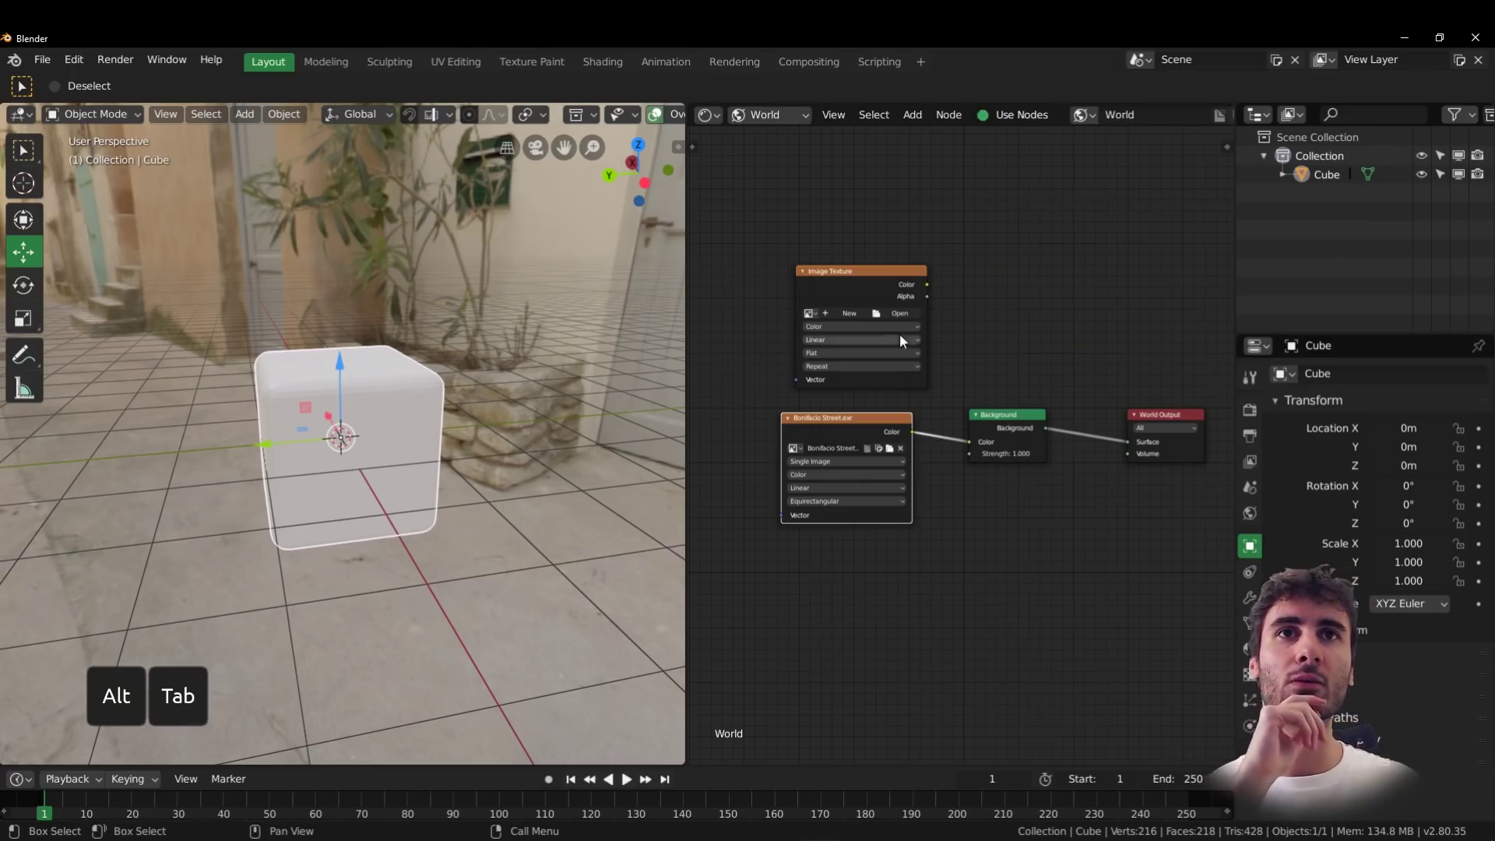
- Load Bonifacio Street.exr into the Image Texture node and move that node aside
left_click(810, 313)
left_click(831, 334)
left_click_drag(887, 289, 969, 441)
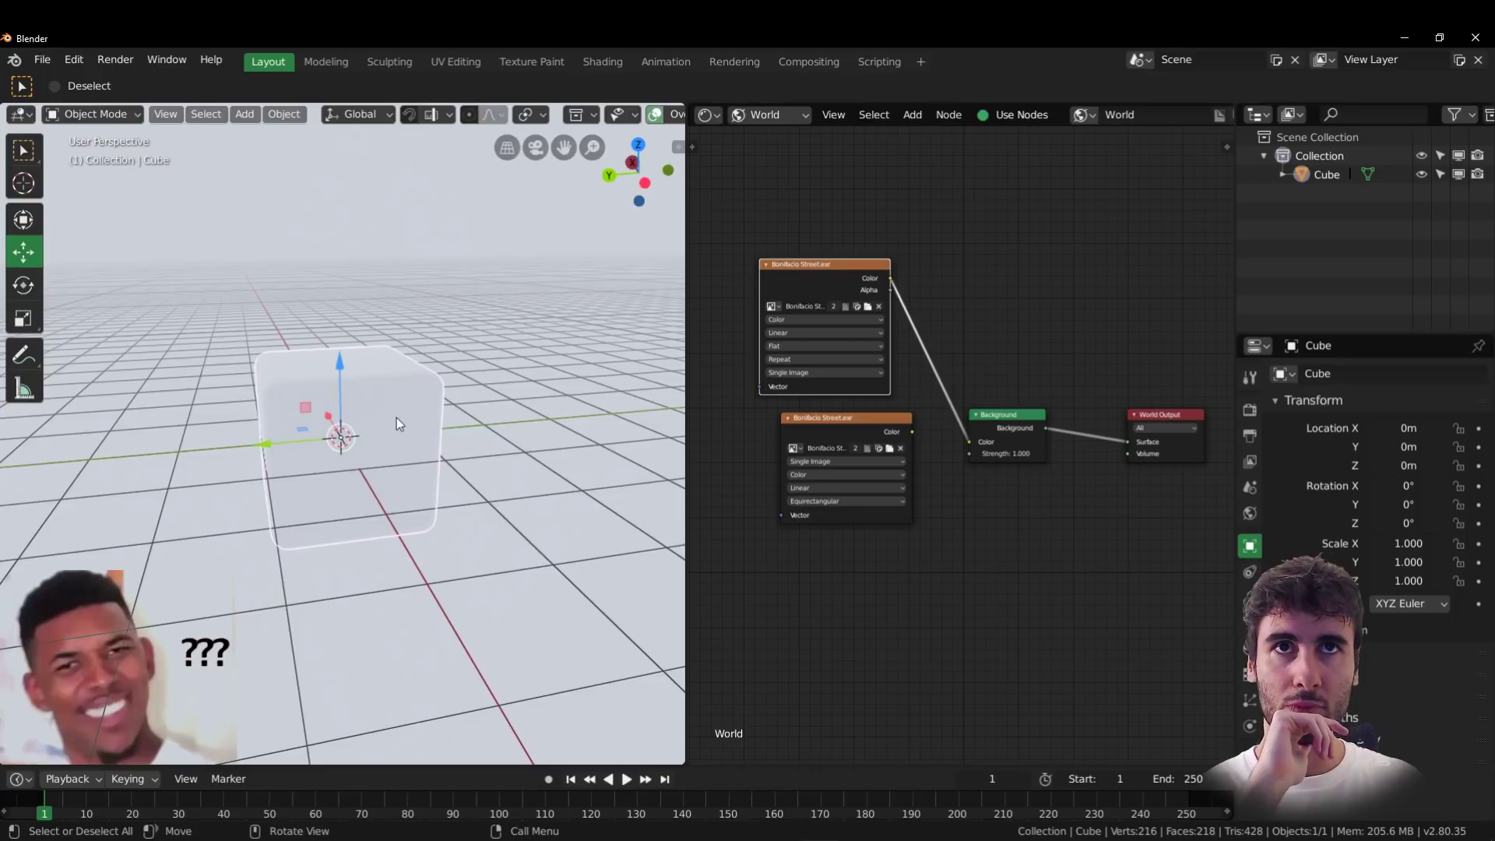
- Reconnect the Environment Texture's Color output to the Background's Color input
middle_click_drag(396, 417, 472, 391)
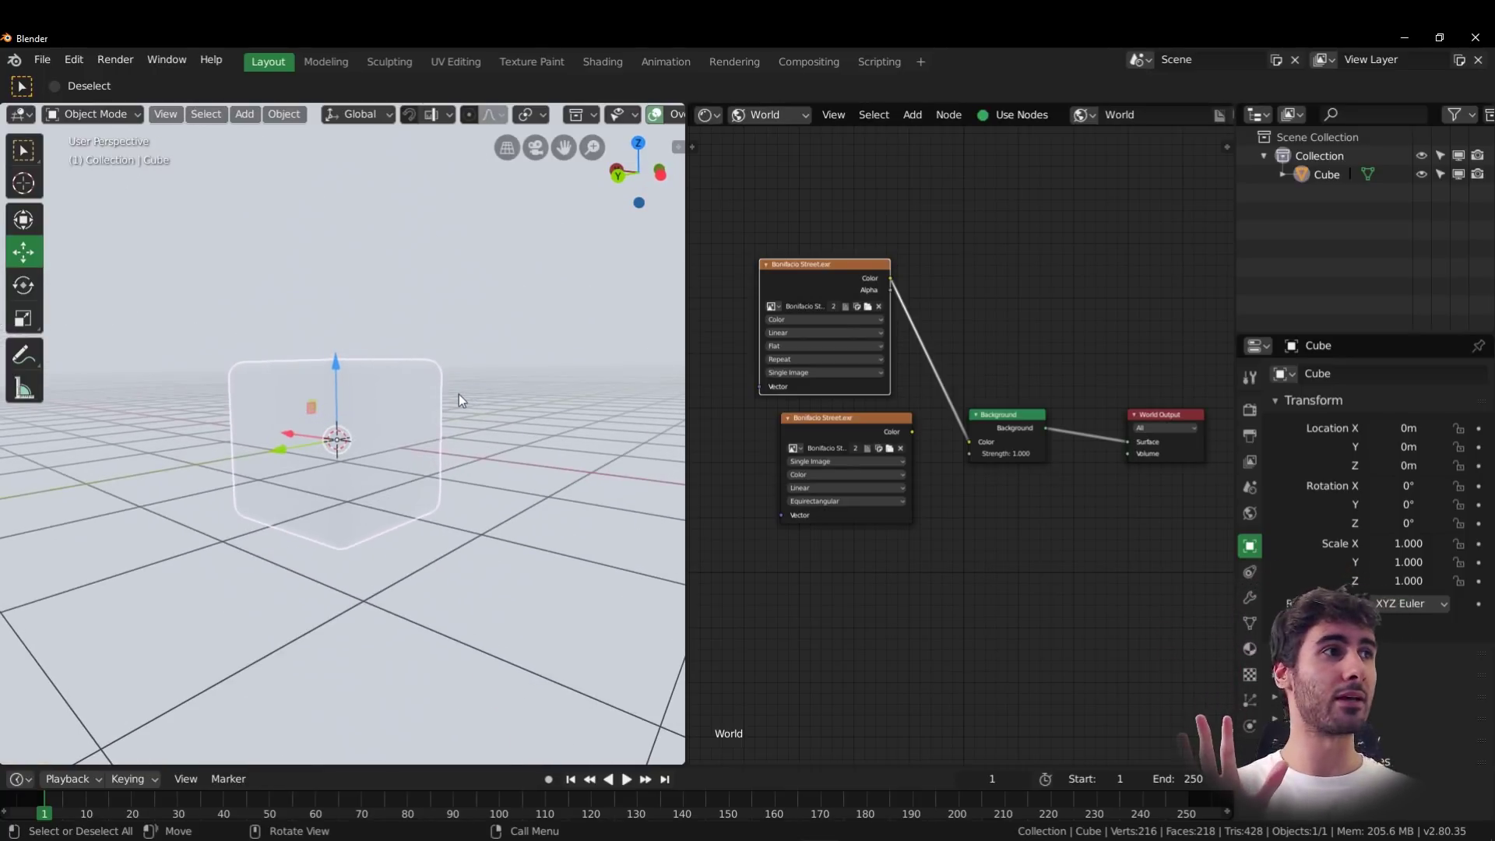
left_click_drag(833, 301, 848, 300)
left_click_drag(911, 432, 967, 442)
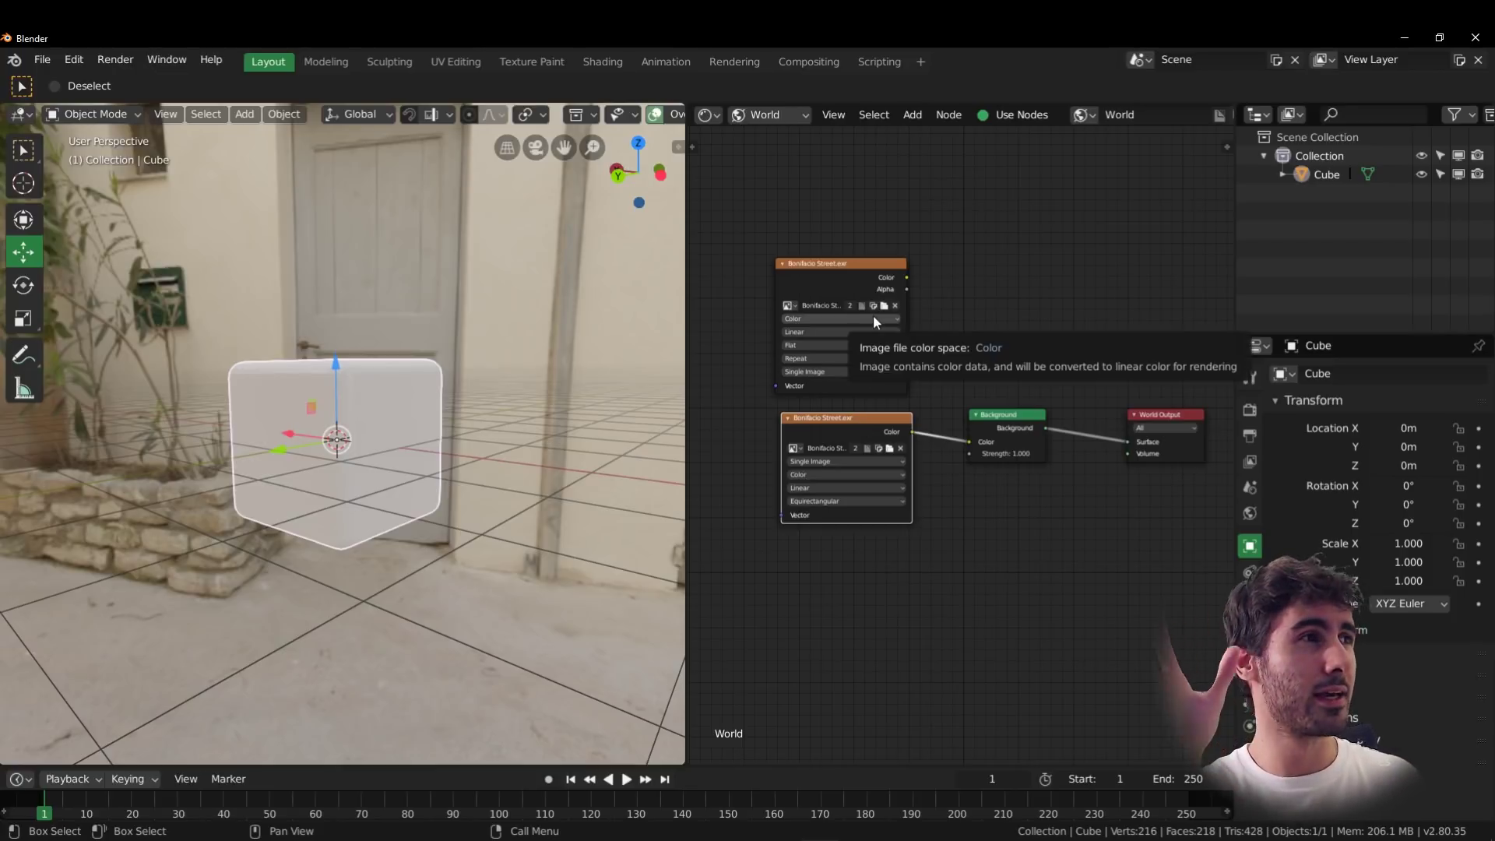
left_click_drag(837, 266, 844, 261)
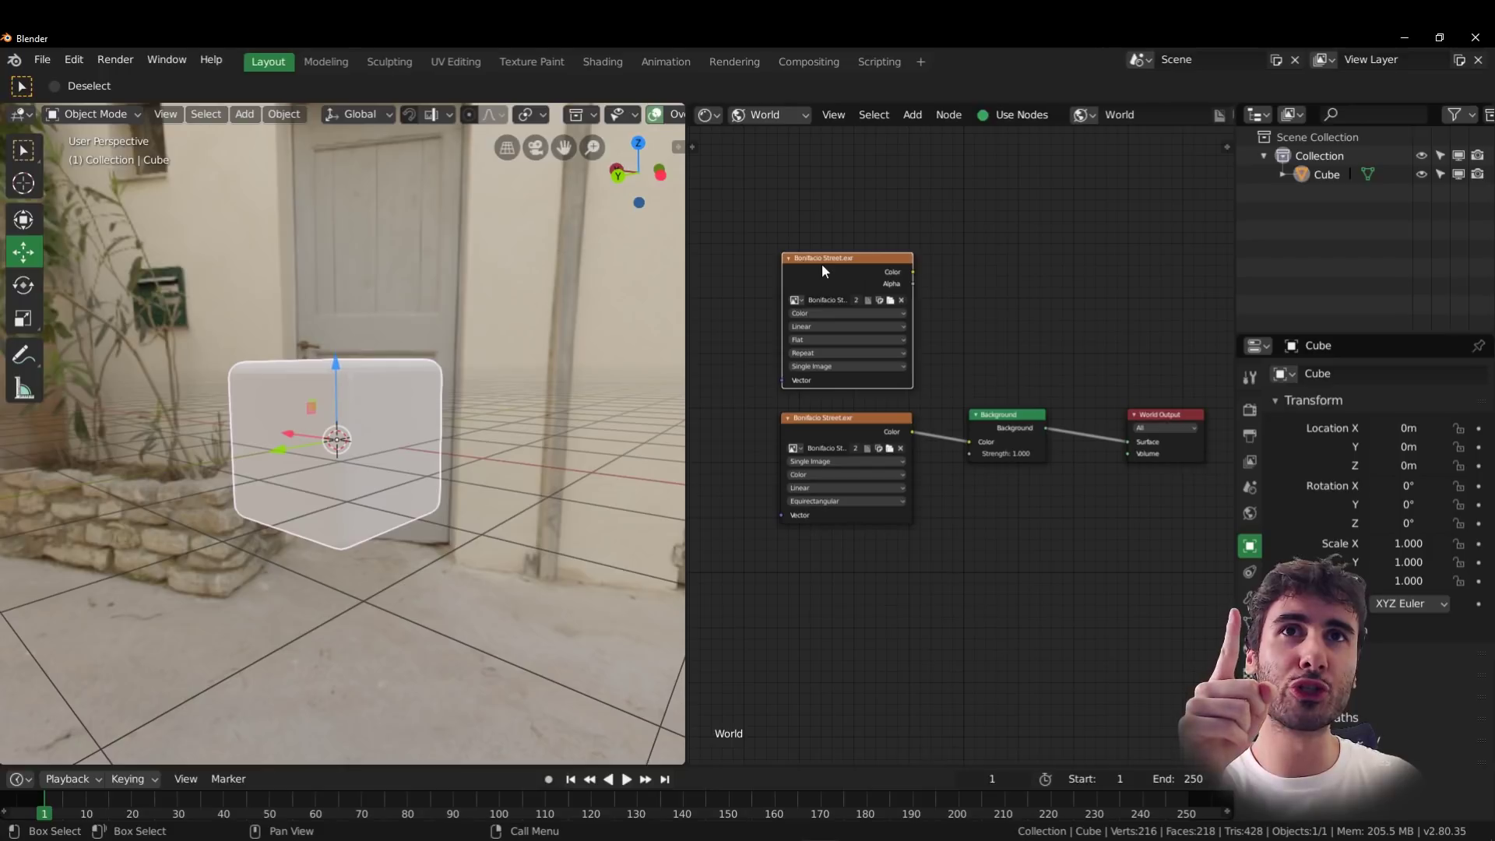
left_click_drag(824, 261, 820, 257)
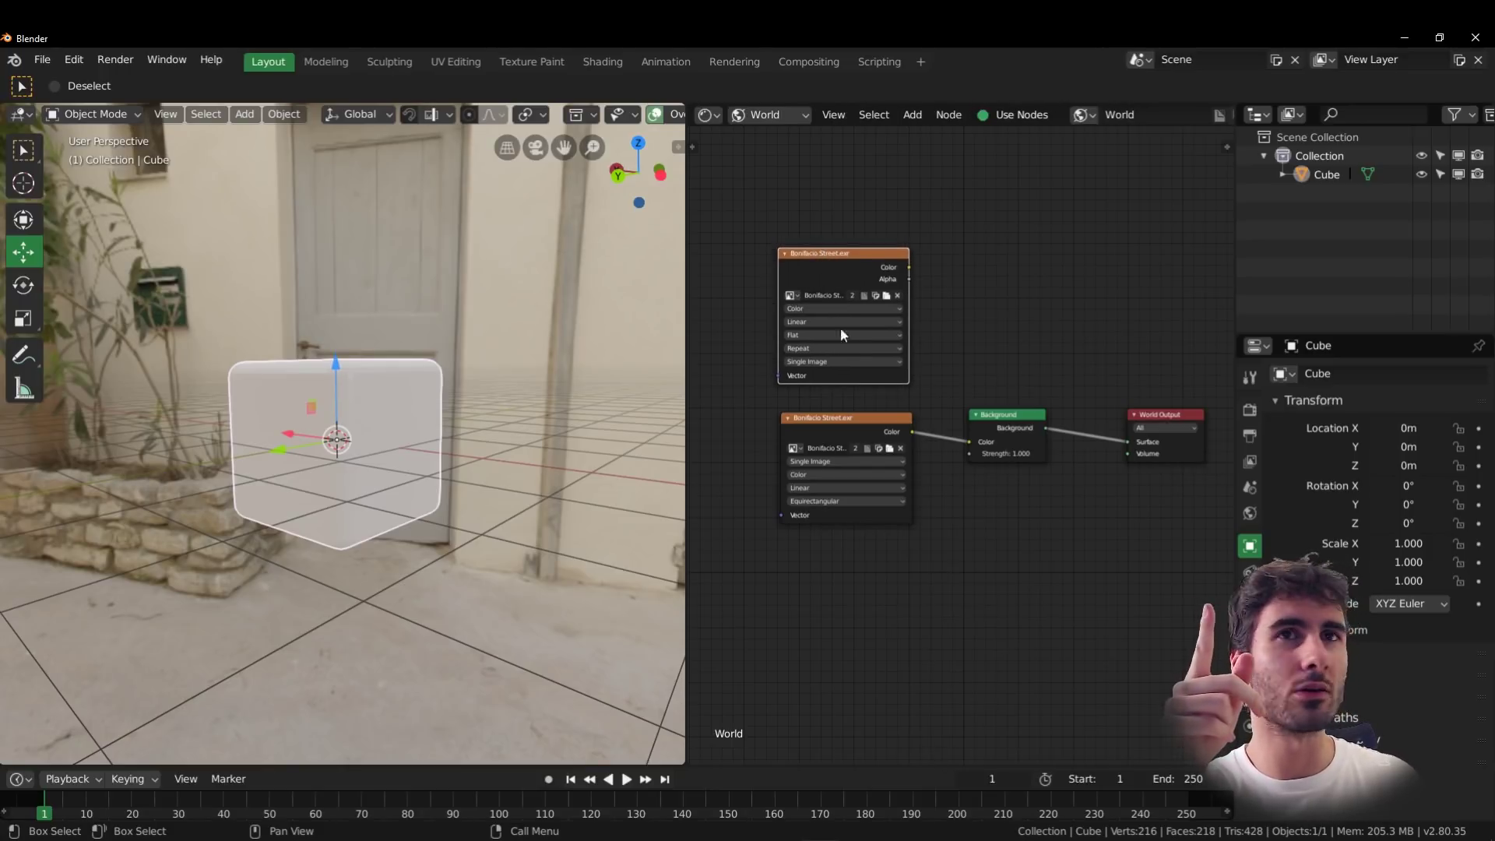
left_click(842, 418)
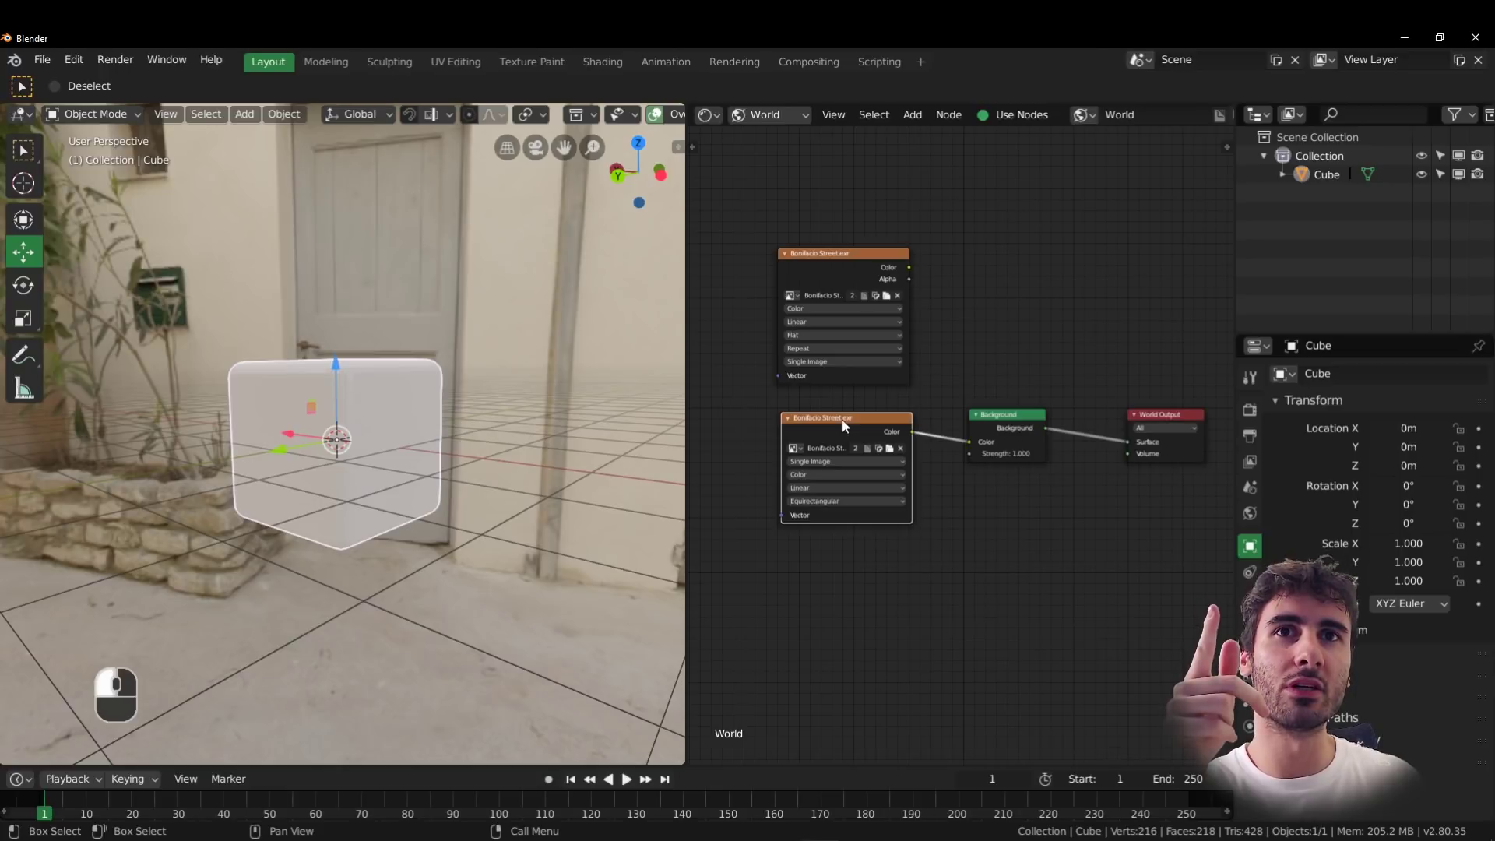
left_click_drag(842, 421, 841, 429)
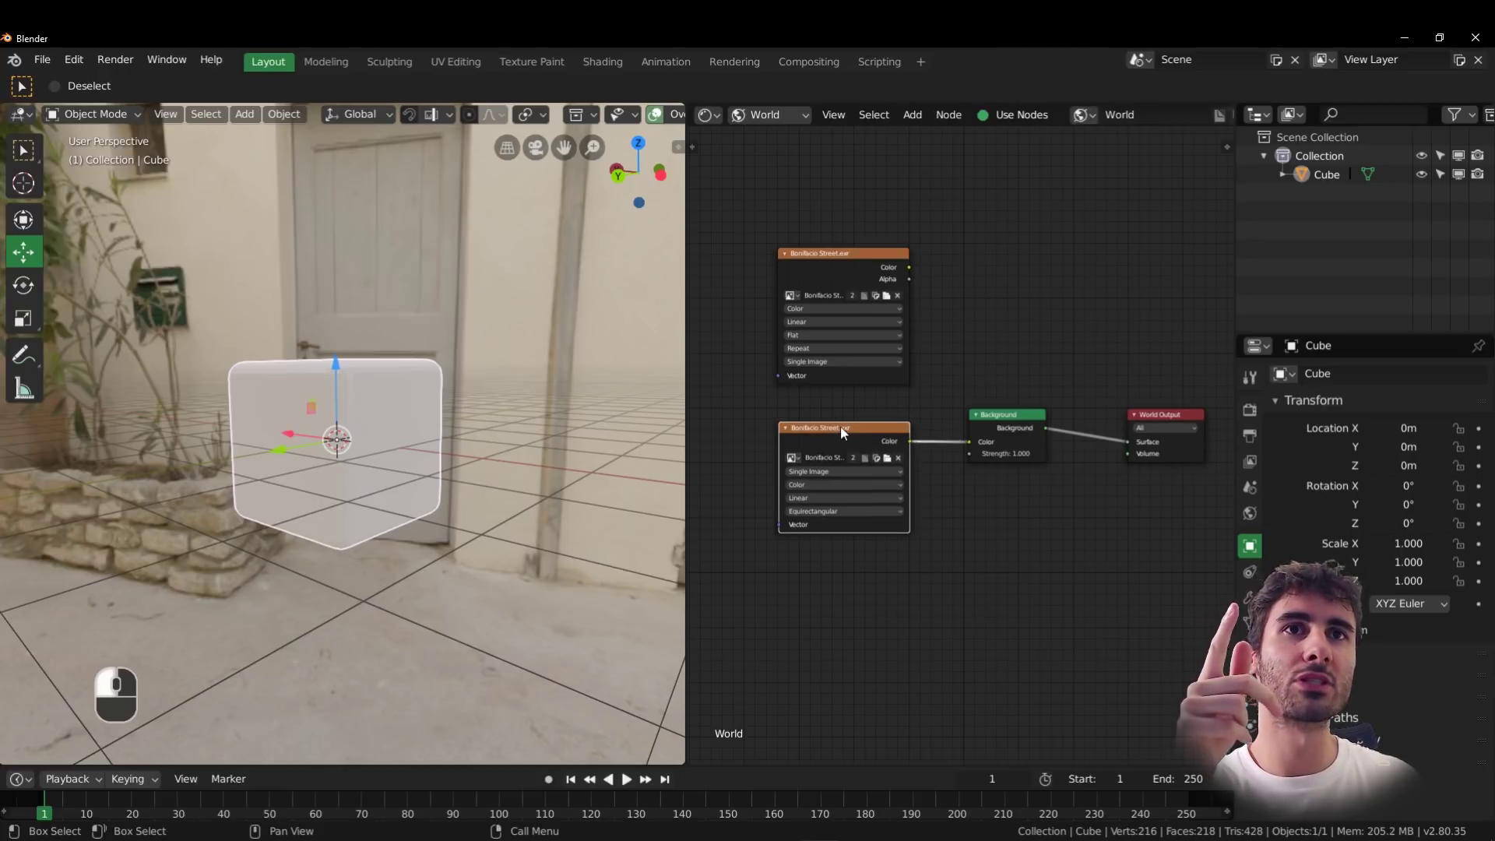